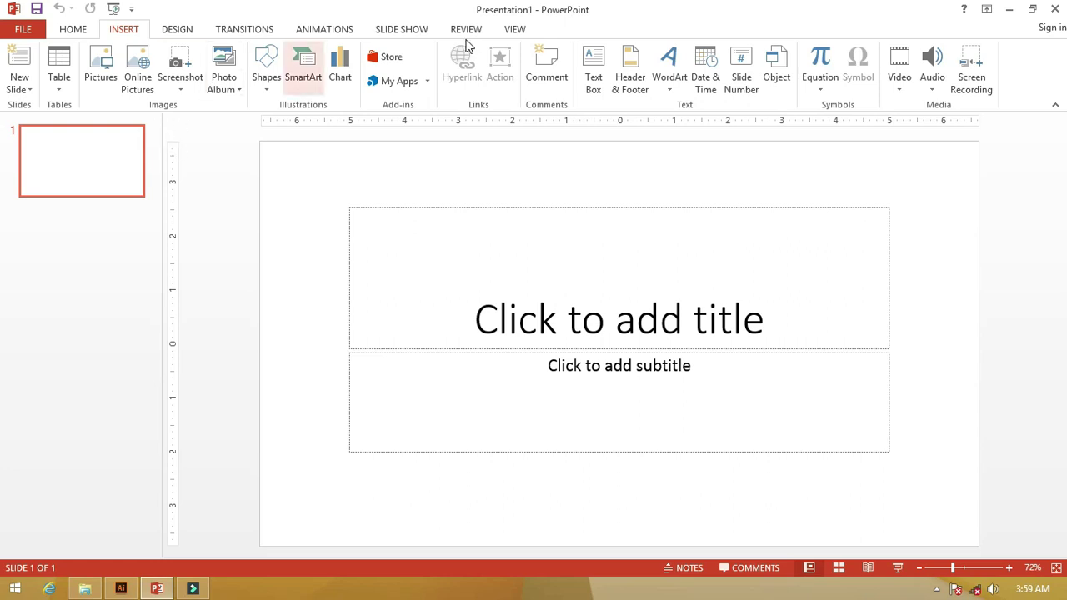
- Open the Insert Picture dialog on the Pictures folder from the Insert tab
{"action": "left_click", "coordinate": [76, 29]}
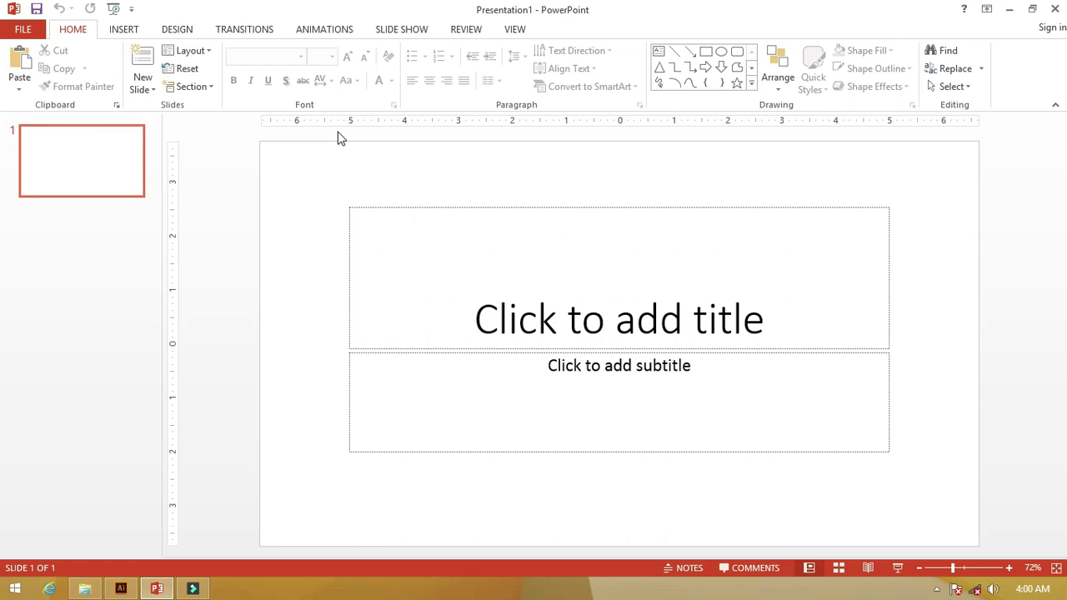
{"action": "left_click", "coordinate": [125, 31]}
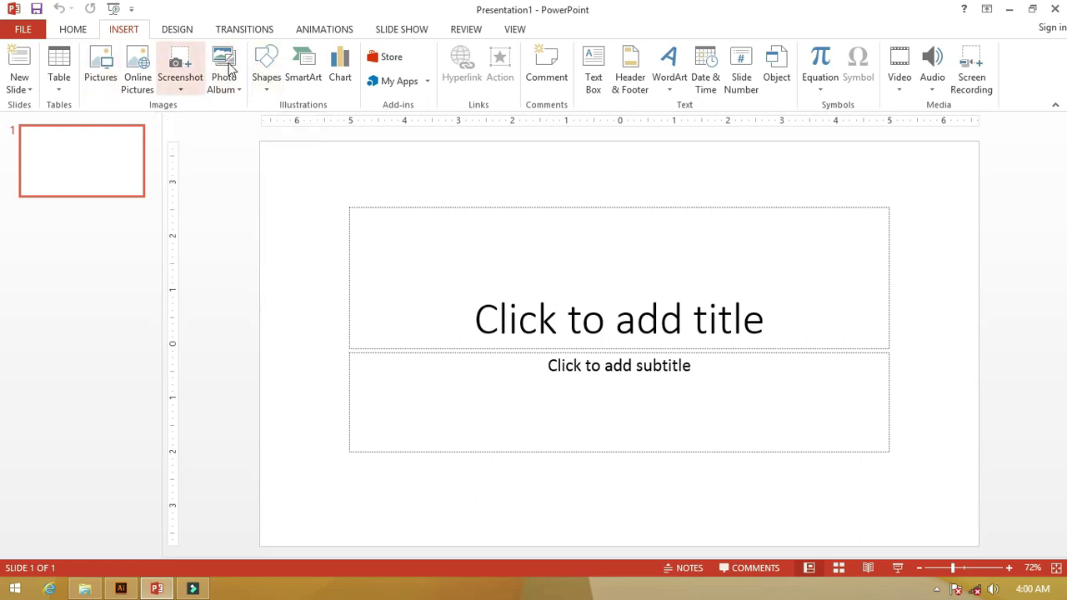
{"action": "left_click", "coordinate": [109, 69]}
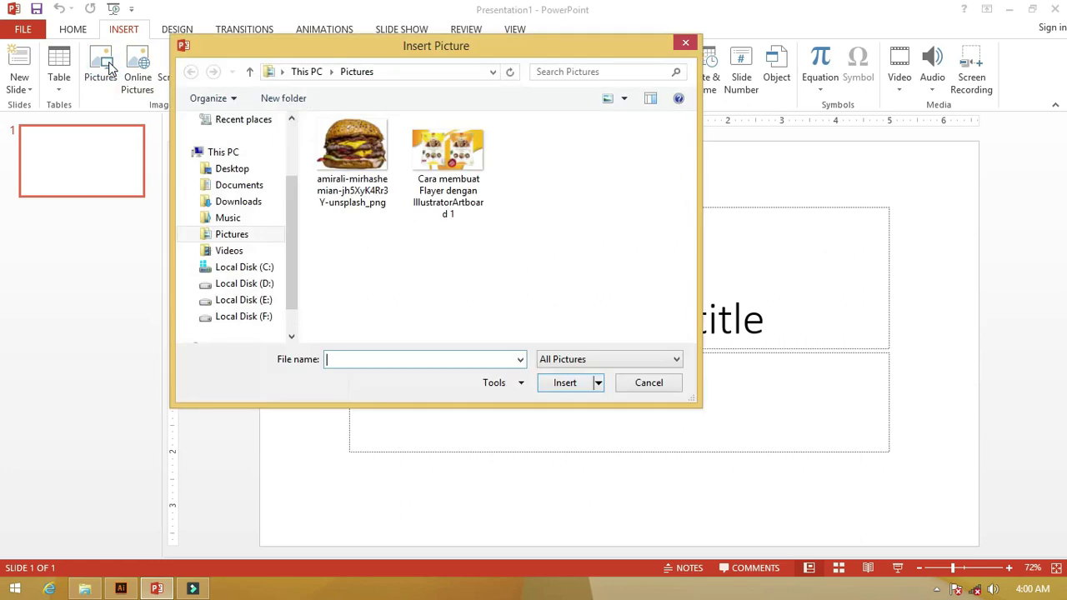
{"action": "left_click_drag", "start_coordinate": [306, 47], "coordinate": [337, 61]}
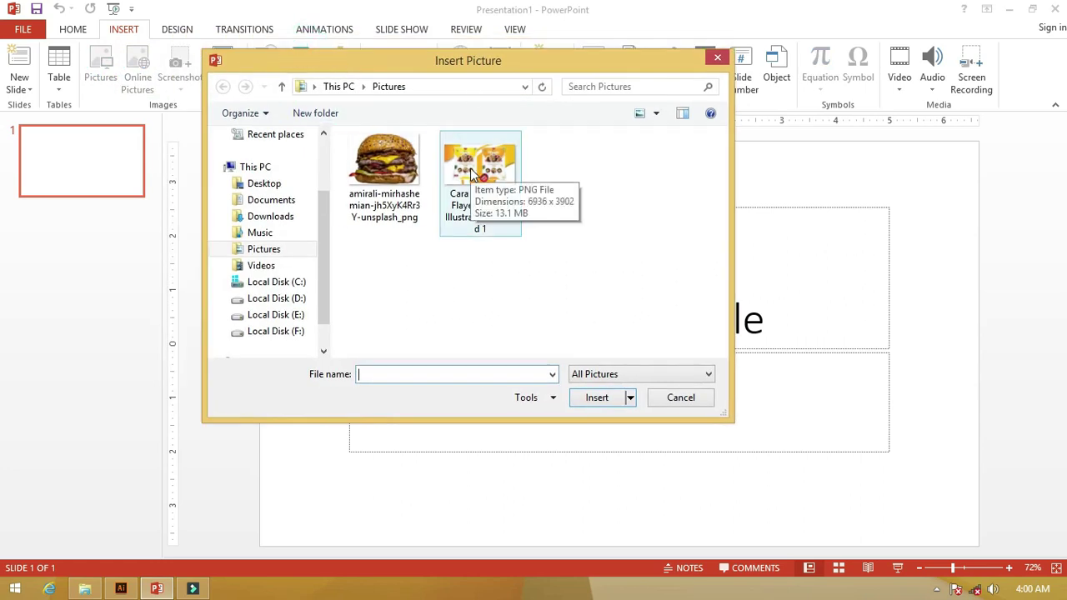
{"action": "left_click", "coordinate": [626, 373]}
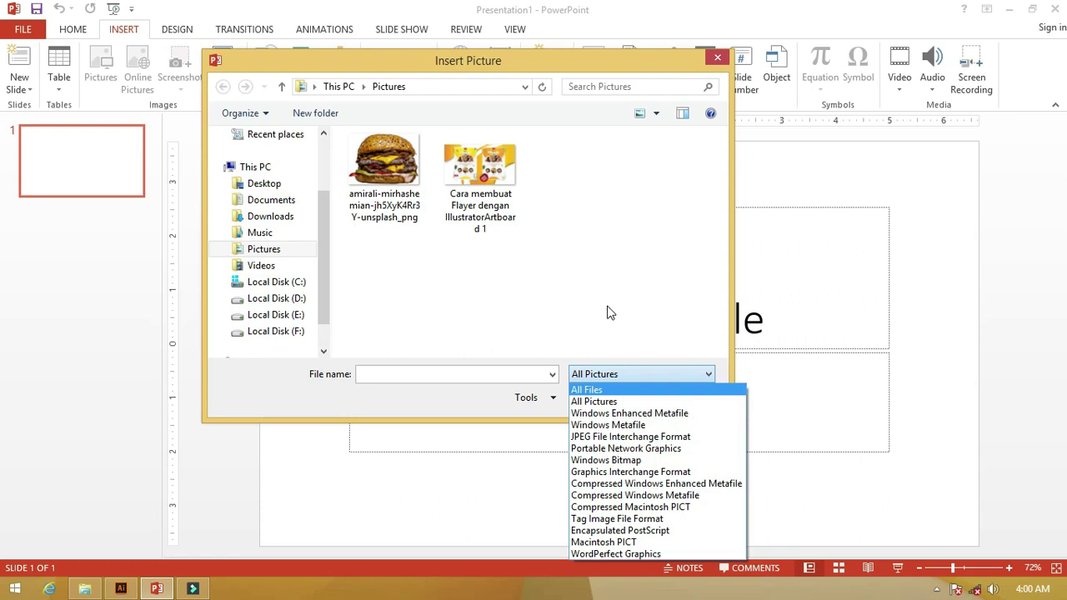
{"action": "left_click", "coordinate": [390, 179]}
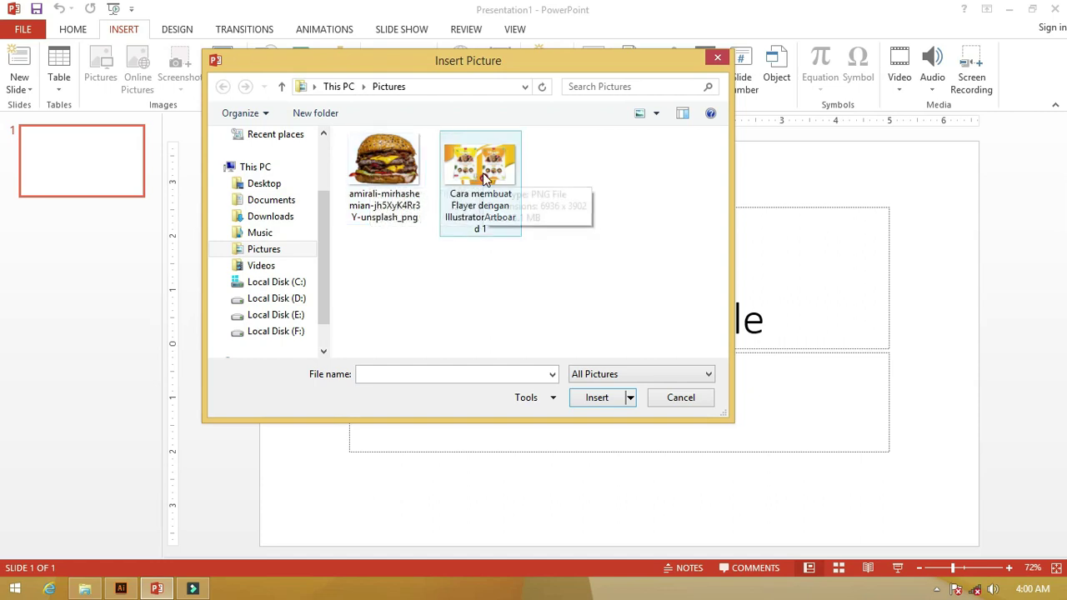
- Select both the burger photo and the flyer picture and insert them onto slide 1
{"action": "left_click", "coordinate": [384, 163]}
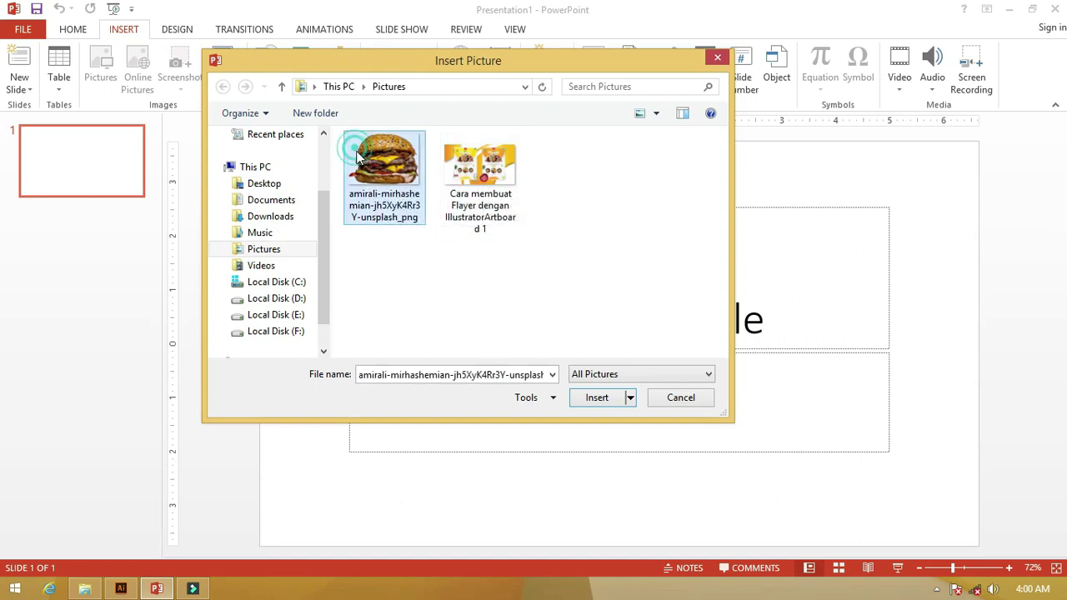
{"action": "left_click", "coordinate": [494, 172], "text": "ctrl"}
{"action": "left_click", "coordinate": [494, 172]}
{"action": "left_click", "coordinate": [590, 215]}
{"action": "left_click", "coordinate": [395, 179]}
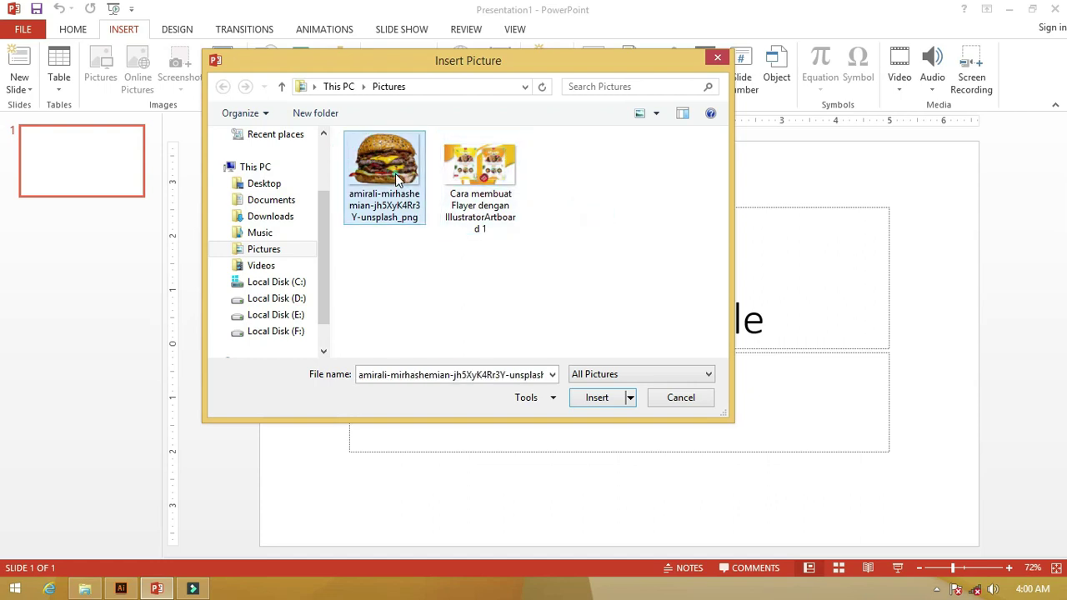
{"action": "left_click", "coordinate": [475, 188], "text": "ctrl"}
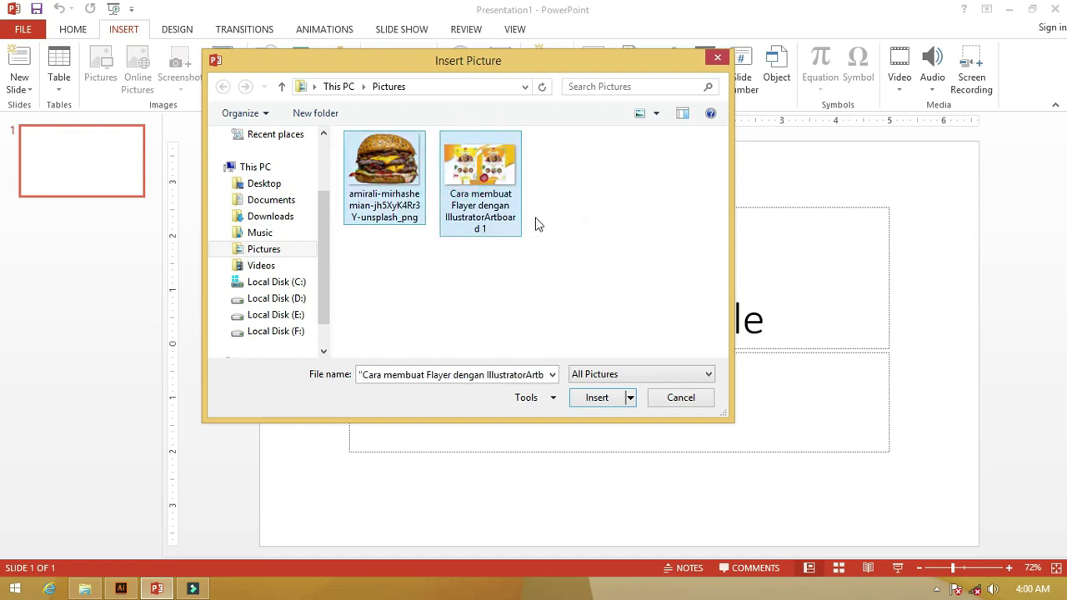
{"action": "left_click", "coordinate": [400, 185]}
{"action": "left_click", "coordinate": [490, 190]}
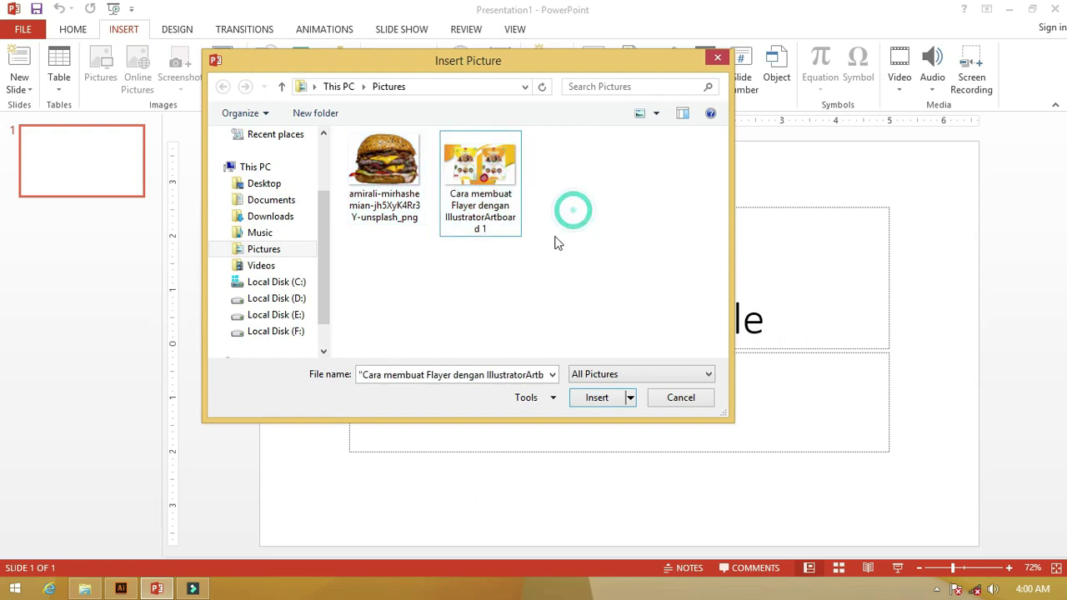
{"action": "left_click_drag", "start_coordinate": [585, 253], "coordinate": [377, 164]}
{"action": "left_click_drag", "start_coordinate": [586, 244], "coordinate": [371, 161]}
{"action": "left_click_drag", "start_coordinate": [605, 246], "coordinate": [354, 157]}
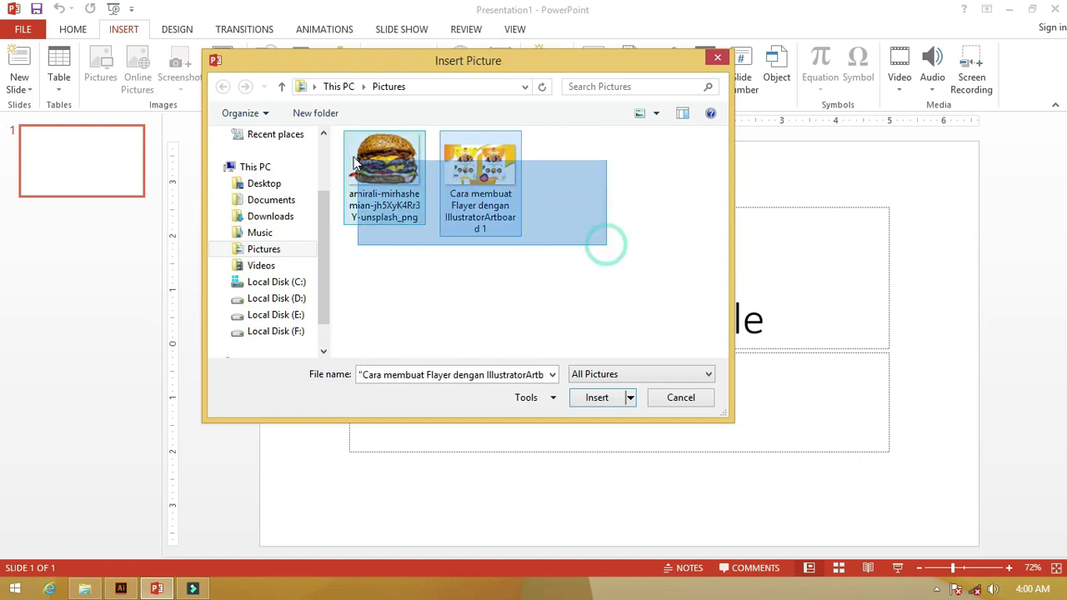
{"action": "left_click", "coordinate": [600, 400]}
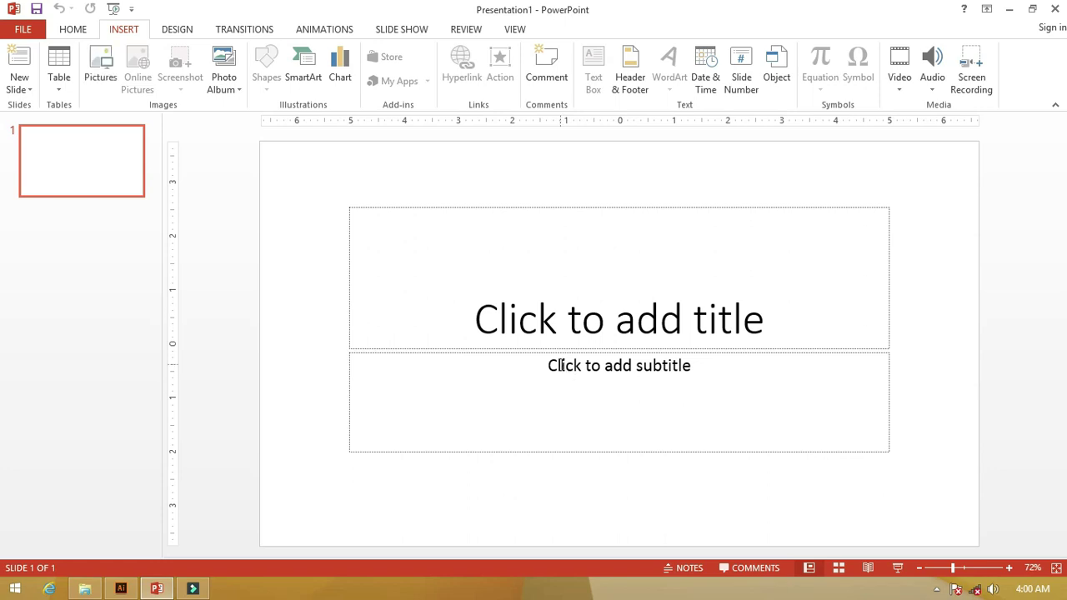
- Insert a new slide 2 with empty title and content placeholders from the thumbnail pane's right-click menu
{"action": "scroll", "coordinate": [520, 322], "scroll_direction": "down", "scroll_amount": 4, "text": "ctrl"}
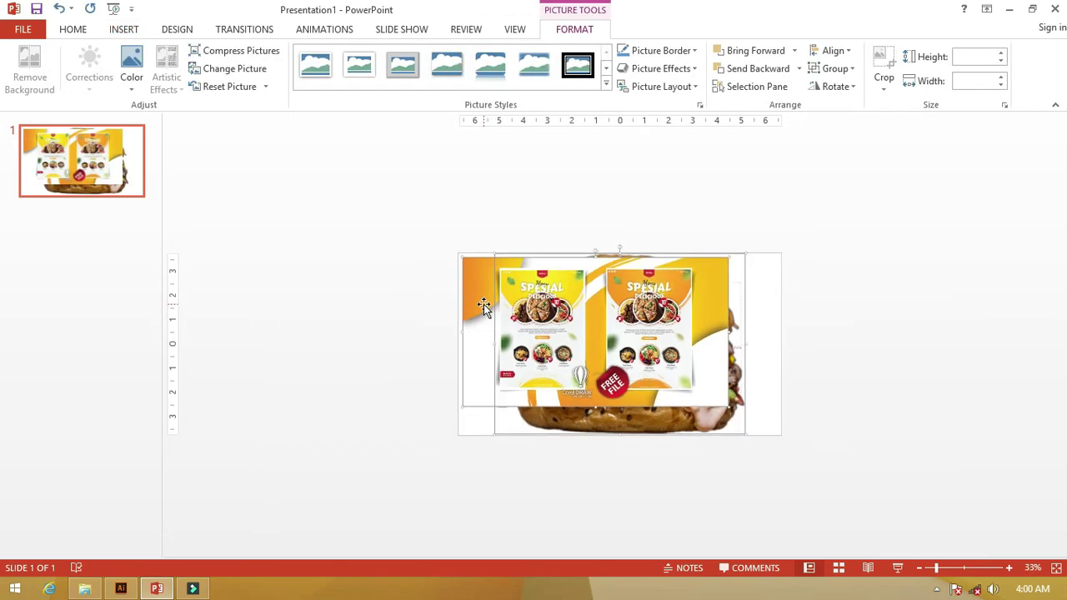
{"action": "scroll", "coordinate": [592, 309], "scroll_direction": "up", "scroll_amount": 2, "text": "ctrl"}
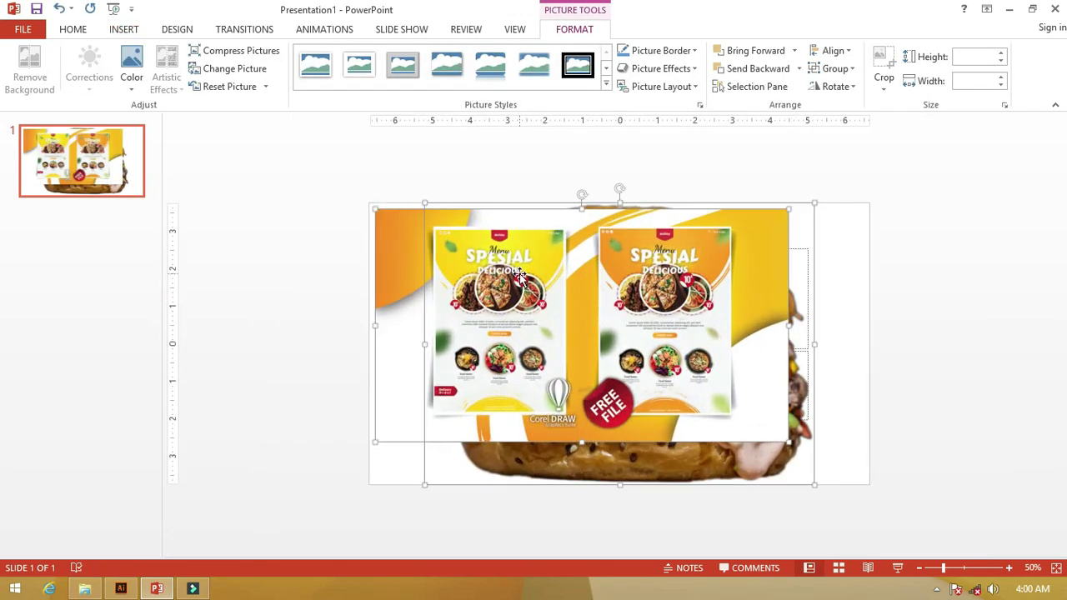
{"action": "left_click", "coordinate": [76, 258]}
{"action": "right_click", "coordinate": [76, 238]}
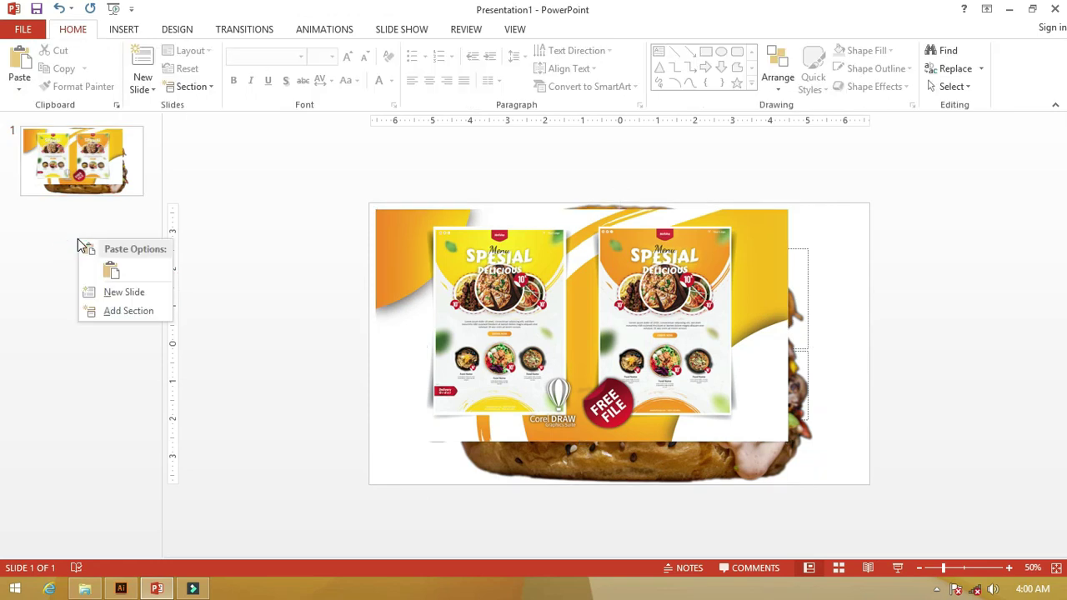
{"action": "left_click", "coordinate": [109, 293]}
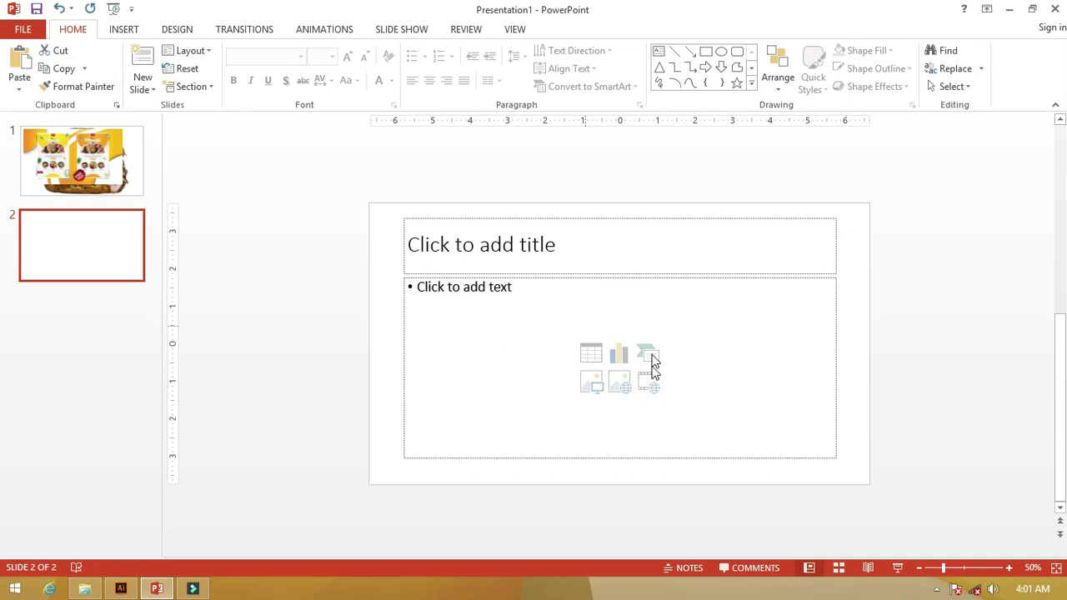
{"action": "left_click", "coordinate": [595, 386]}
{"action": "left_click", "coordinate": [472, 225]}
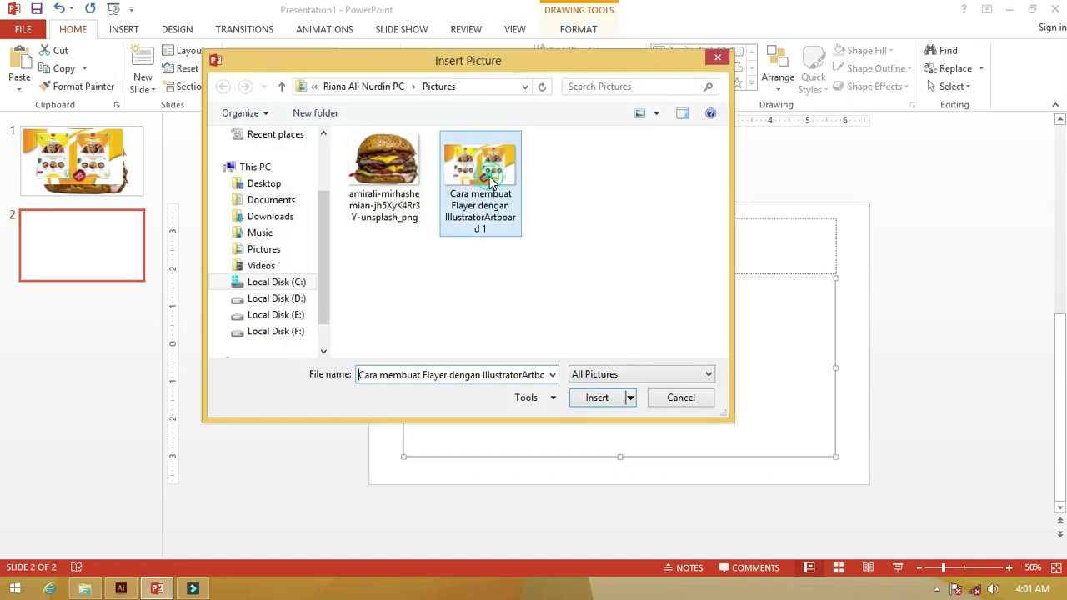
{"action": "left_click", "coordinate": [597, 398]}
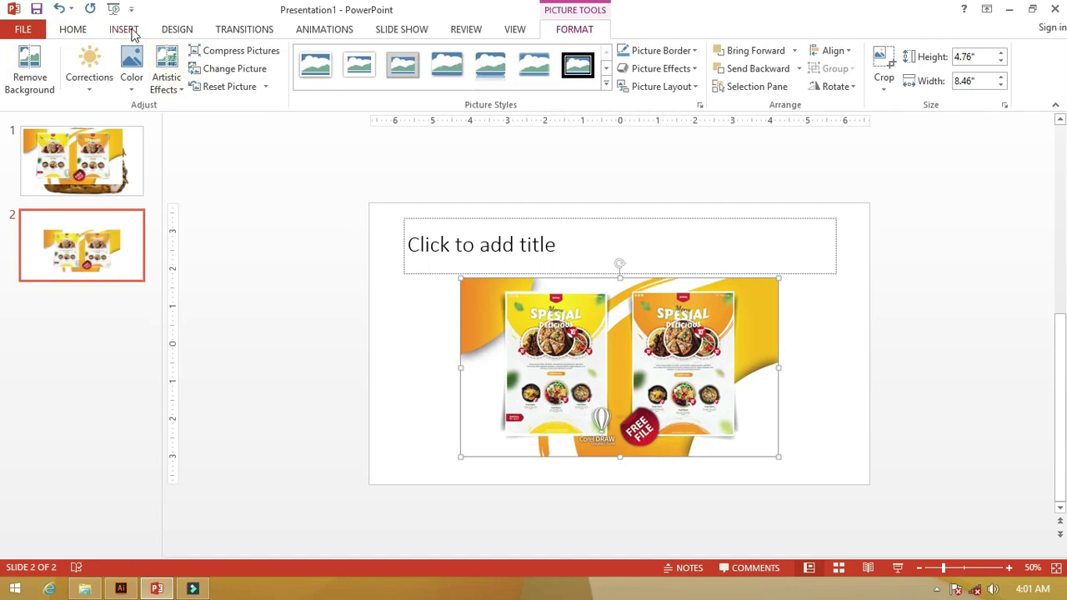
{"action": "key", "text": "Delete"}
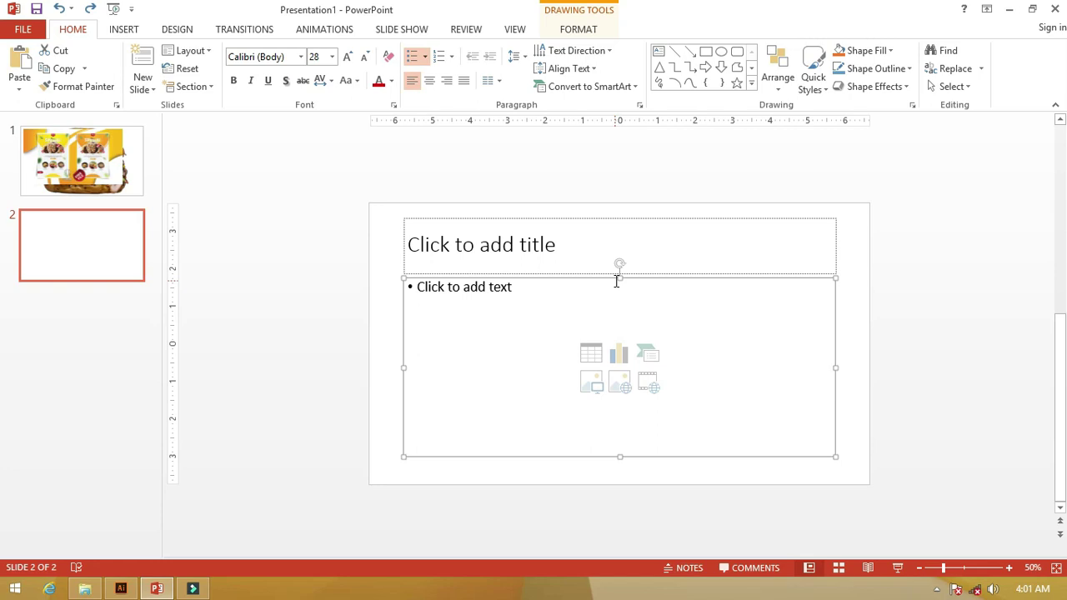
- Switch to Slide Master view from the View tab
{"action": "left_click", "coordinate": [515, 30]}
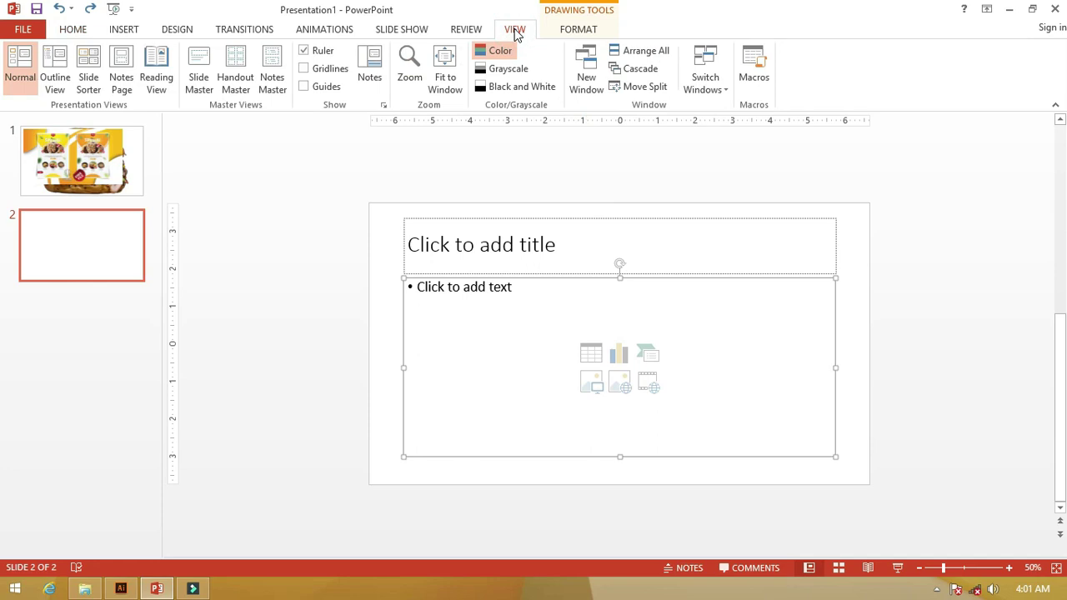
{"action": "left_click", "coordinate": [200, 71]}
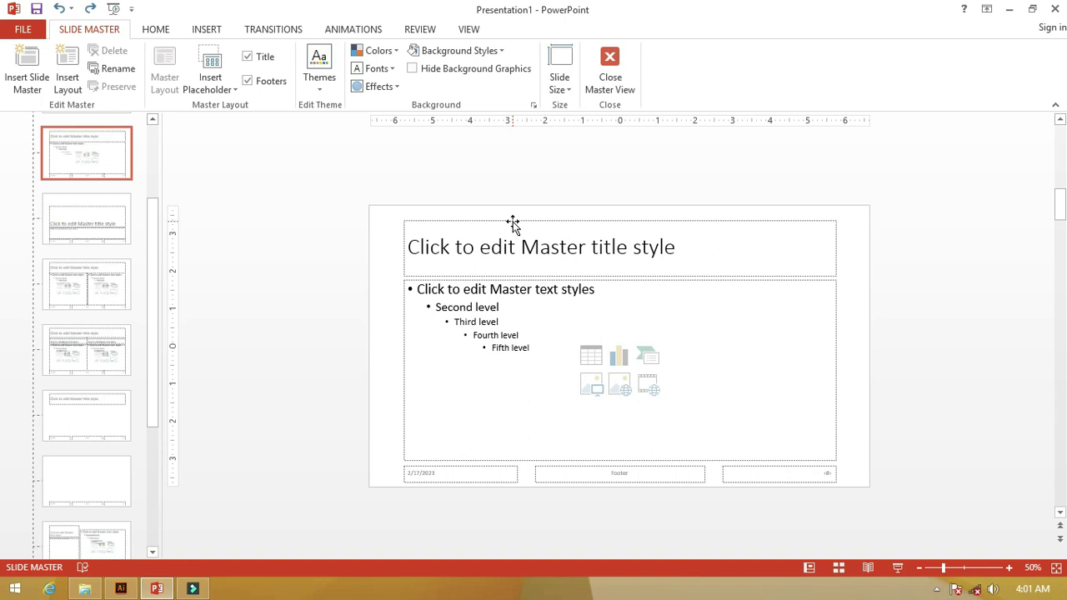
- Insert a new layout into the slide master and replace its title text with 'Placeholder'
{"action": "right_click", "coordinate": [113, 187]}
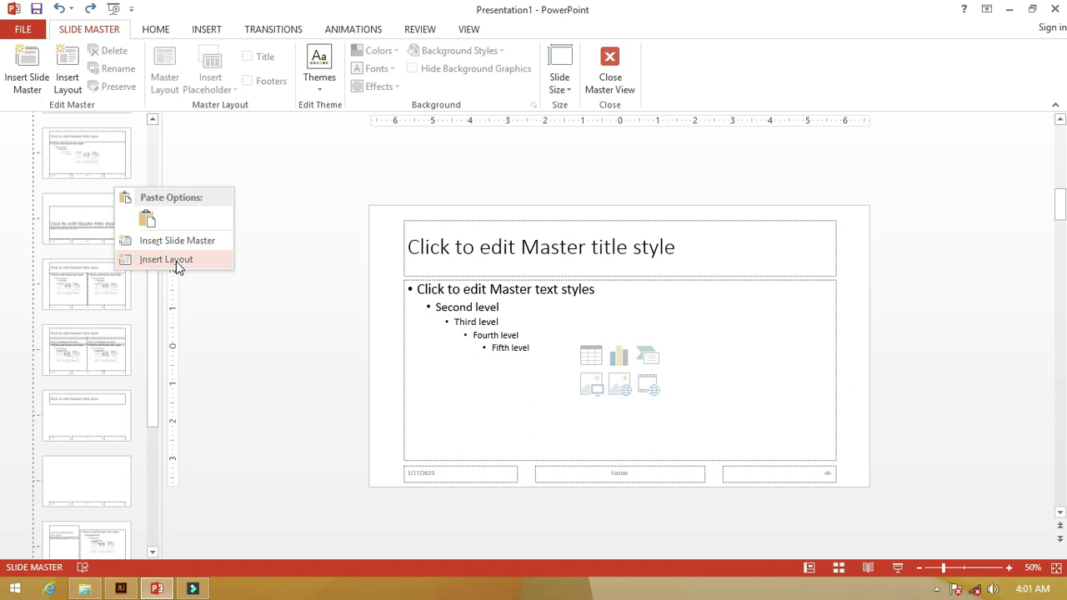
{"action": "left_click", "coordinate": [181, 263]}
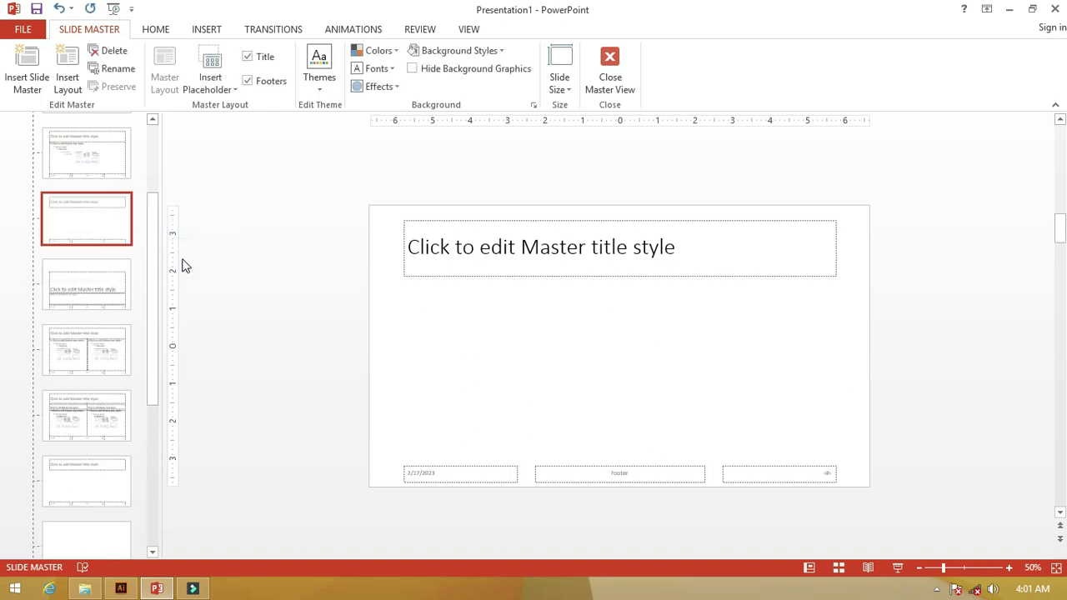
{"action": "left_click", "coordinate": [441, 245]}
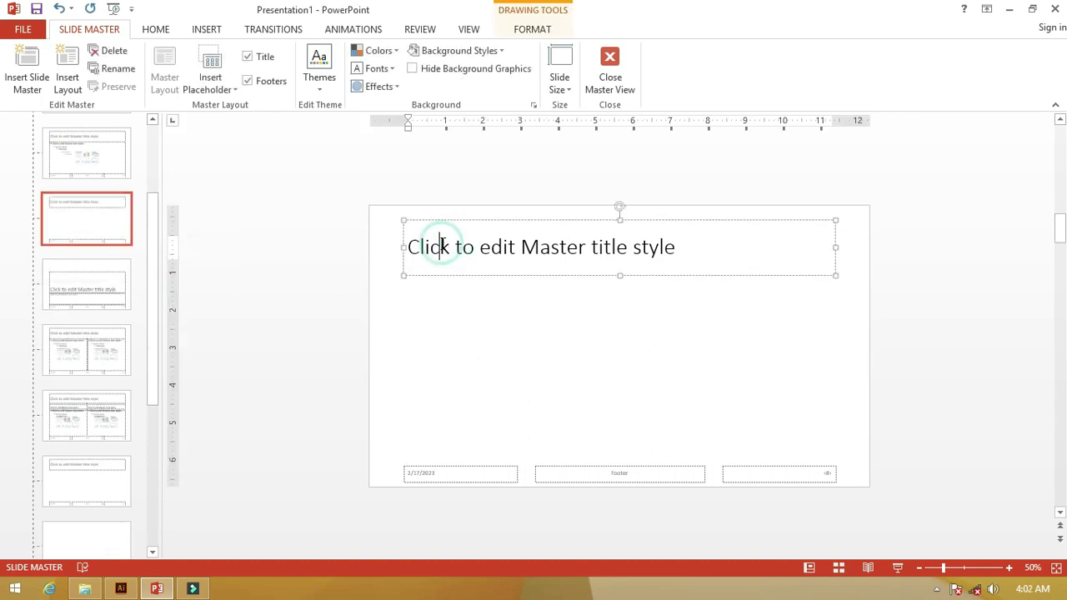
{"action": "key", "text": "ctrl+a"}
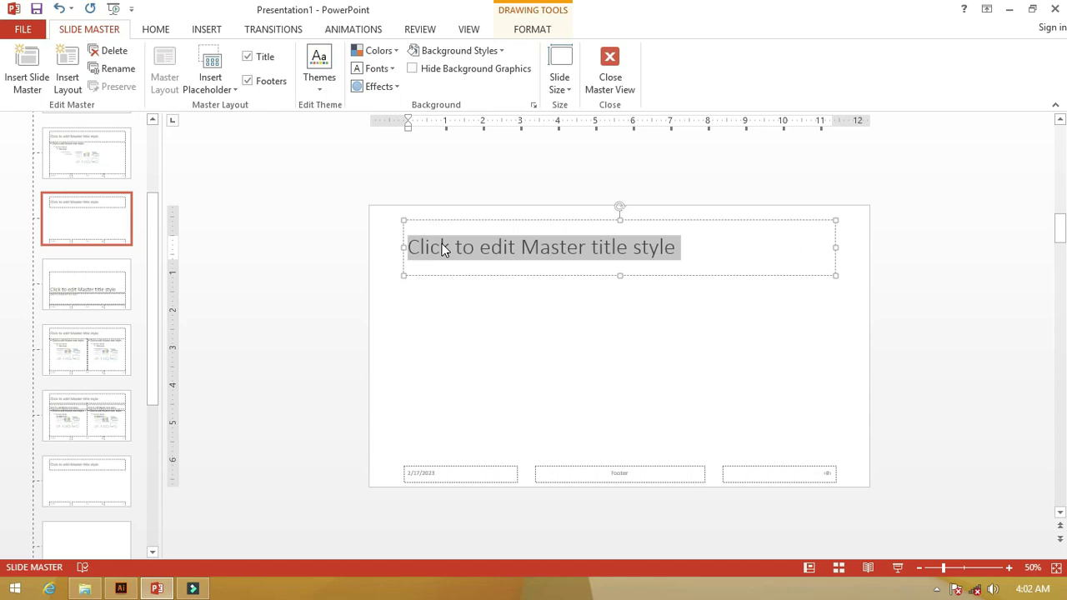
{"action": "type", "text": "Placeholder"}
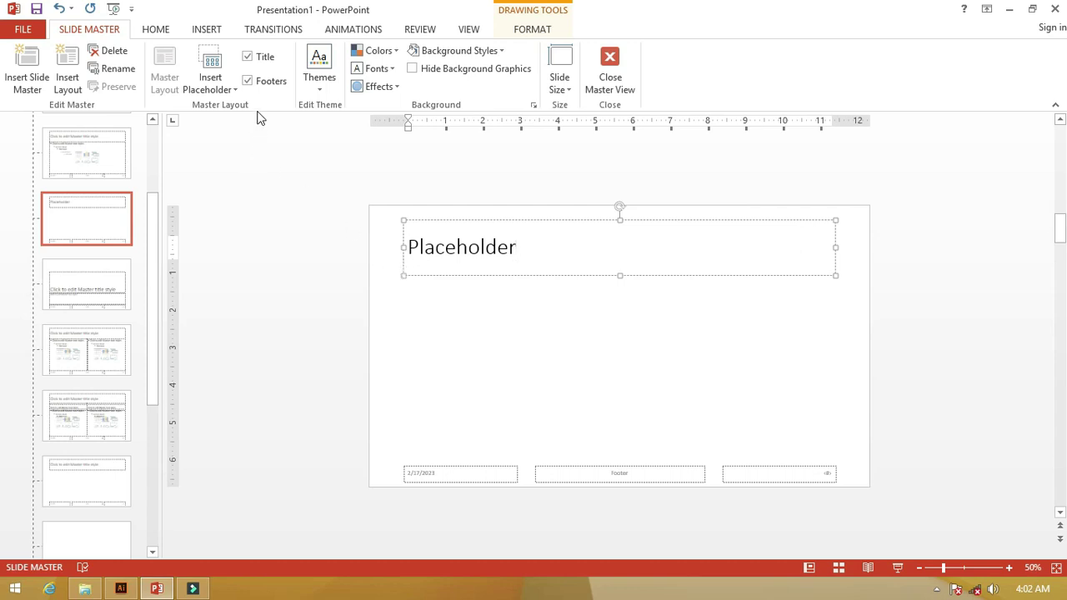
{"action": "left_click", "coordinate": [210, 90]}
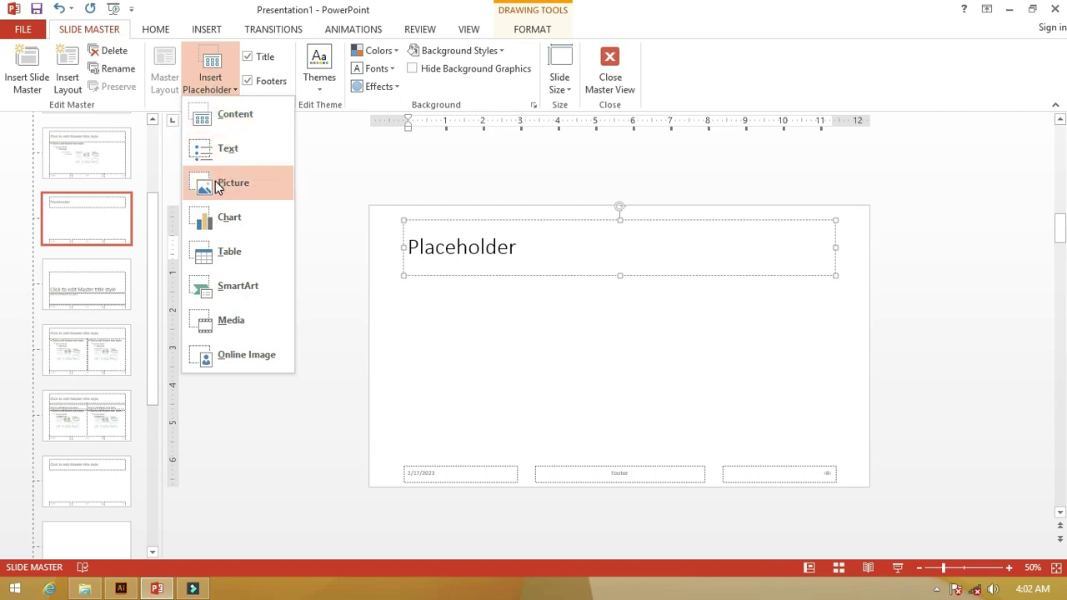
- Draw a Picture placeholder below the layout title and nudge it slightly left
{"action": "left_click", "coordinate": [216, 183]}
{"action": "mouse_move", "coordinate": [424, 293]}
{"action": "left_mouse_down"}
{"action": "mouse_move", "coordinate": [605, 418]}
{"action": "mouse_move", "coordinate": [597, 426]}
{"action": "left_mouse_up"}
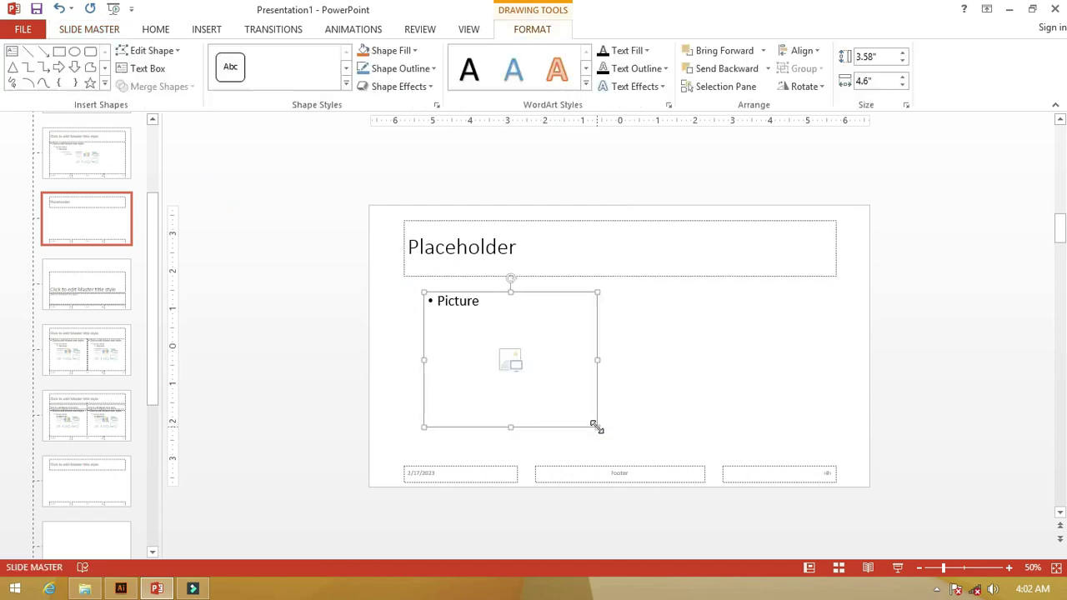
{"action": "left_click_drag", "start_coordinate": [525, 295], "coordinate": [514, 294]}
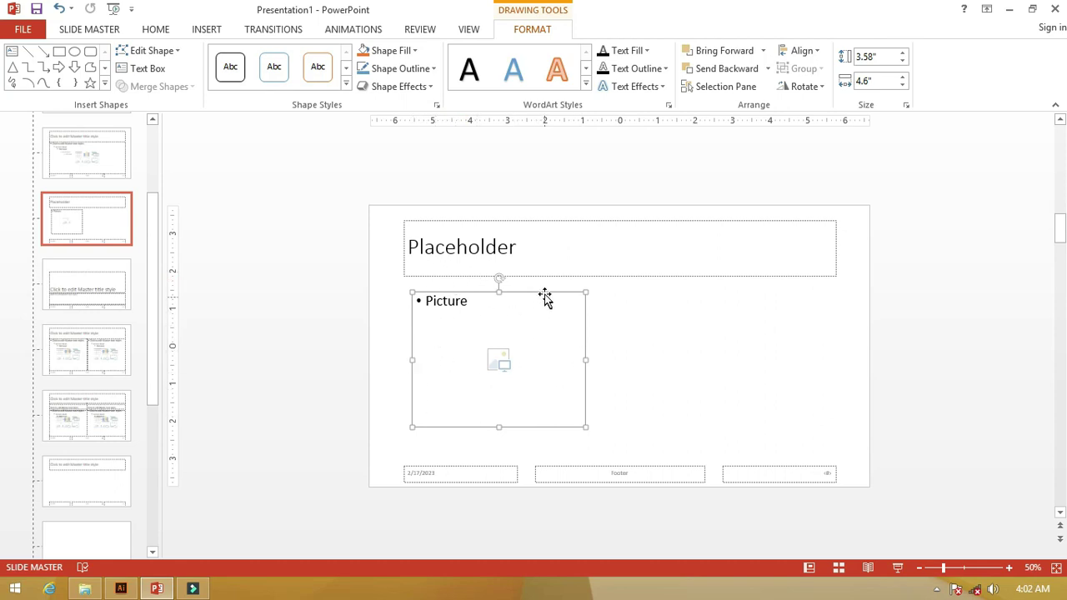
{"action": "left_click_drag", "start_coordinate": [544, 297], "coordinate": [535, 296]}
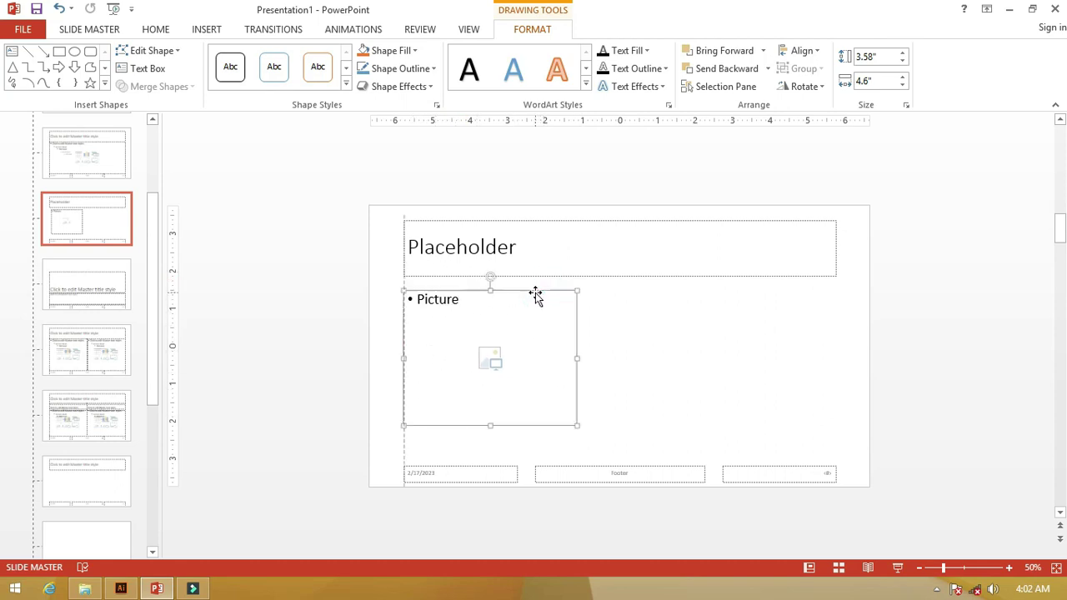
- Duplicate the picture placeholder to the right and change the copy's shape to an oval
{"action": "left_click_drag", "start_coordinate": [518, 294], "coordinate": [734, 306]}
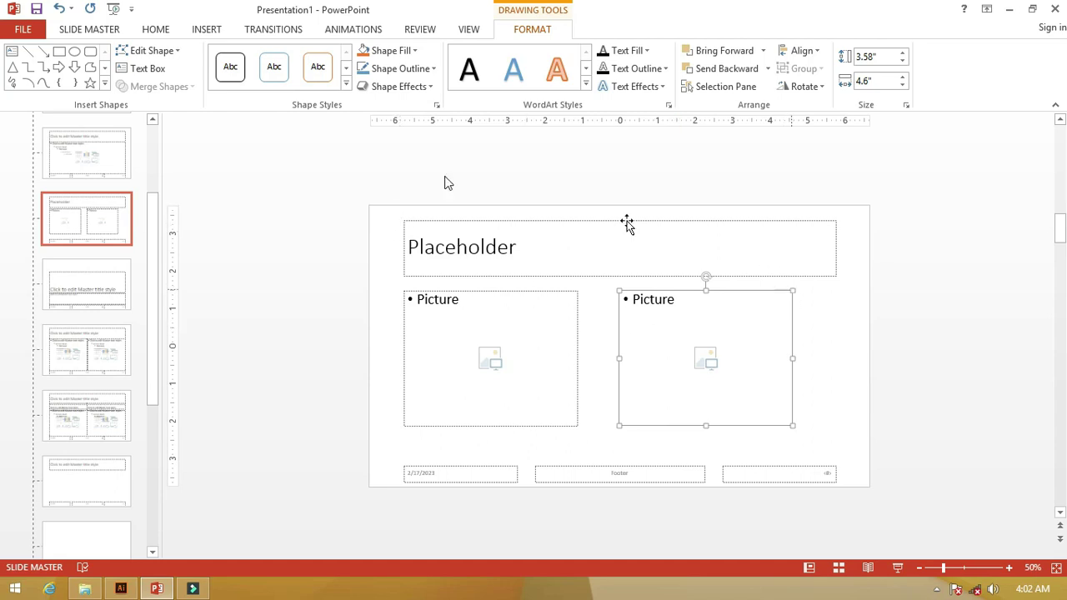
{"action": "left_click", "coordinate": [172, 56]}
{"action": "mouse_move", "coordinate": [169, 70]}
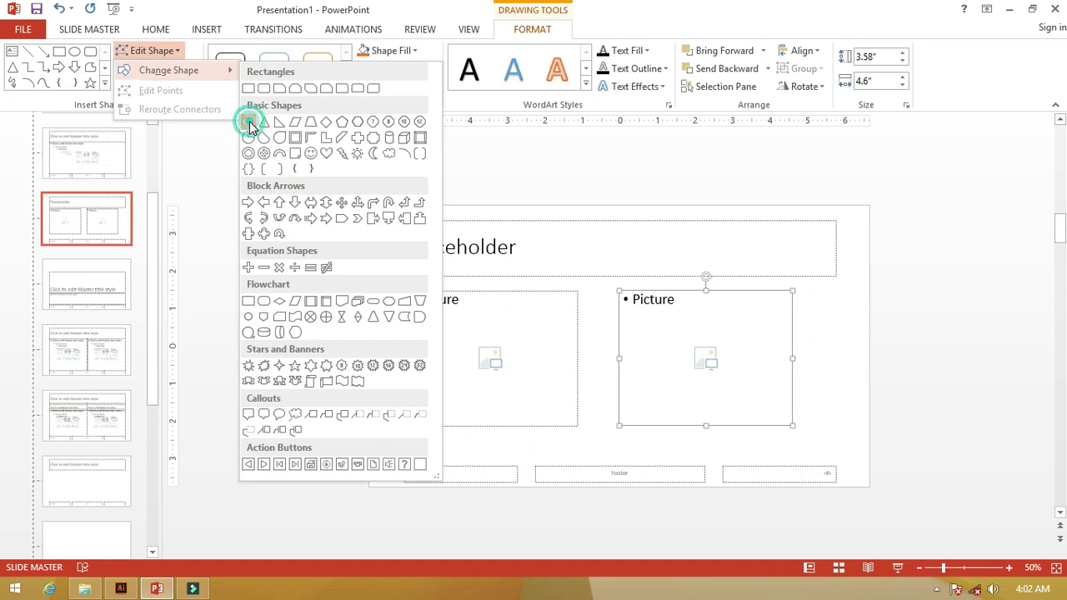
{"action": "left_click", "coordinate": [248, 123]}
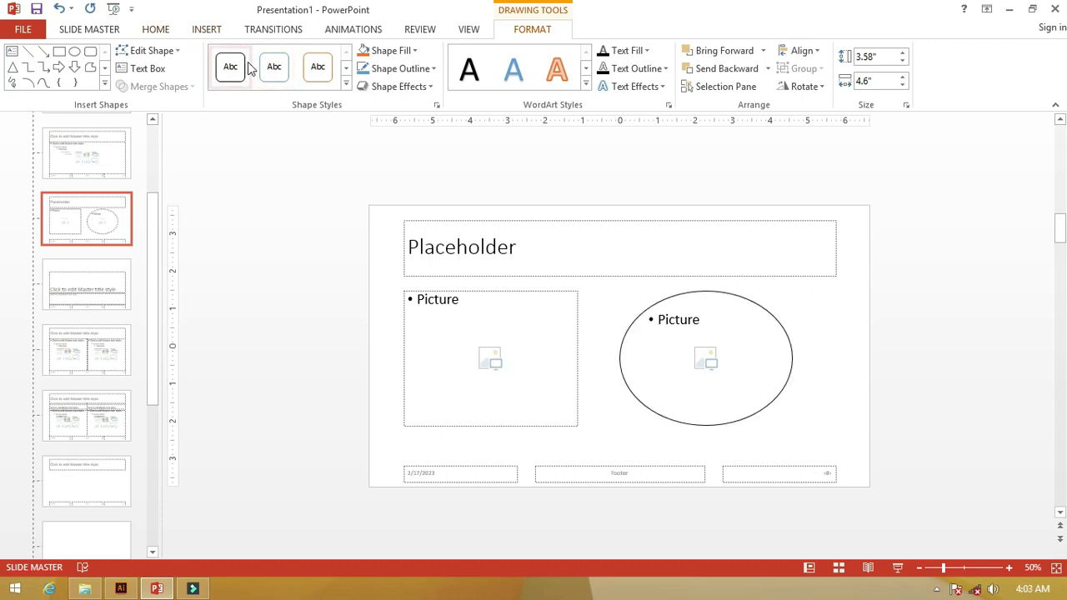
{"action": "left_click", "coordinate": [467, 29]}
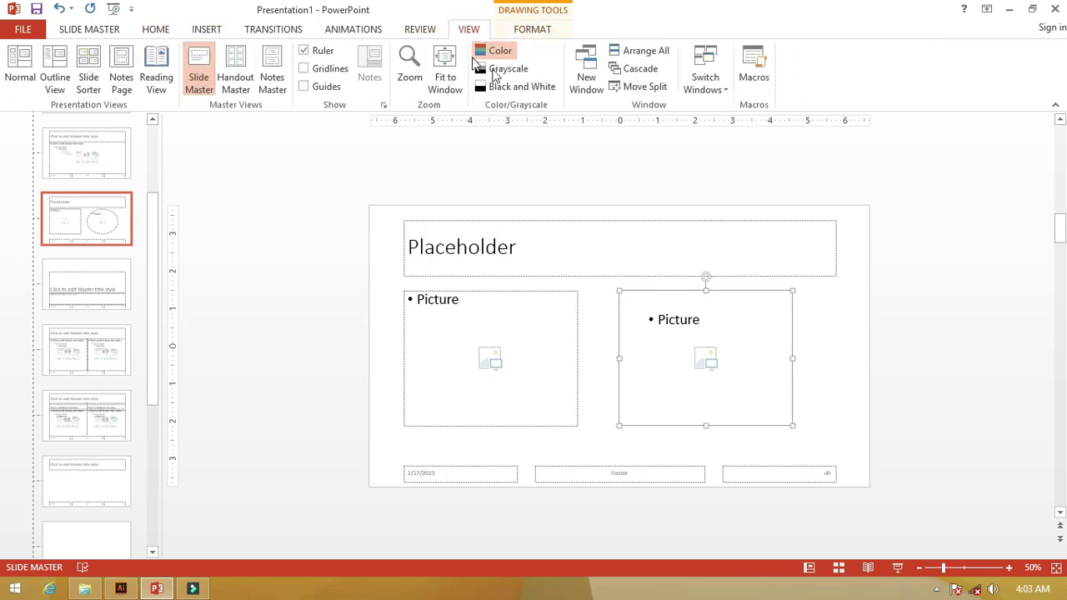
- Close Master View to return to normal slide editing
{"action": "left_click", "coordinate": [200, 75]}
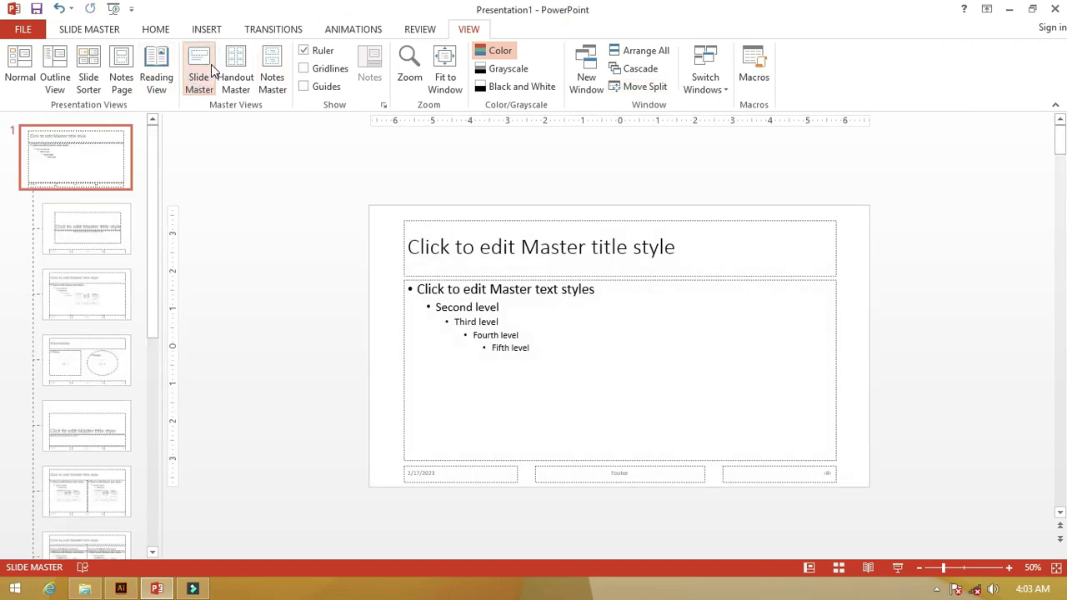
{"action": "key", "text": "alt"}
{"action": "left_click", "coordinate": [205, 64]}
{"action": "left_click", "coordinate": [92, 31]}
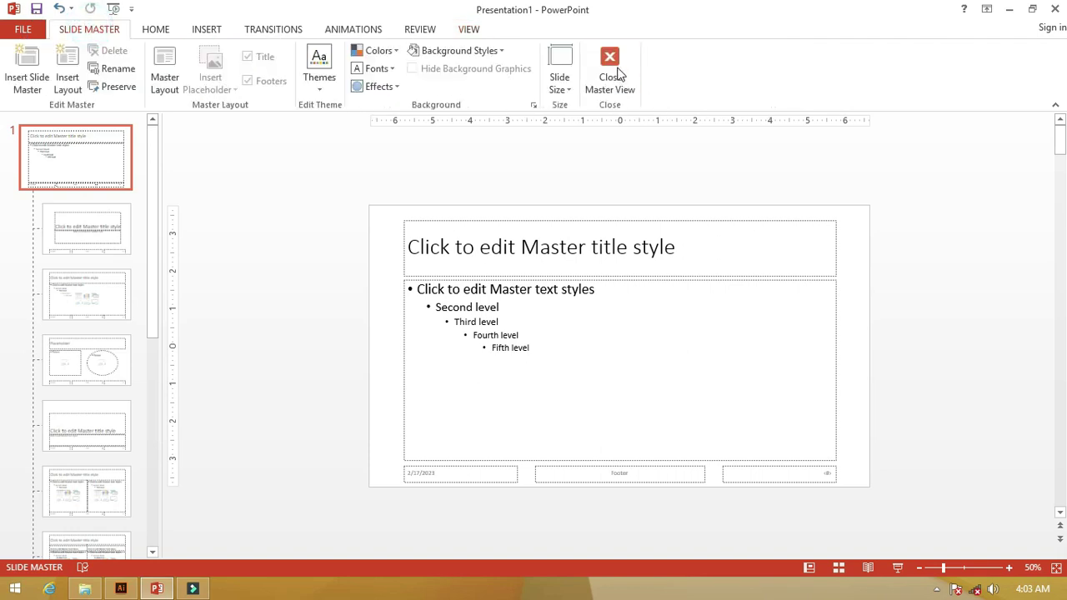
{"action": "left_click", "coordinate": [610, 66]}
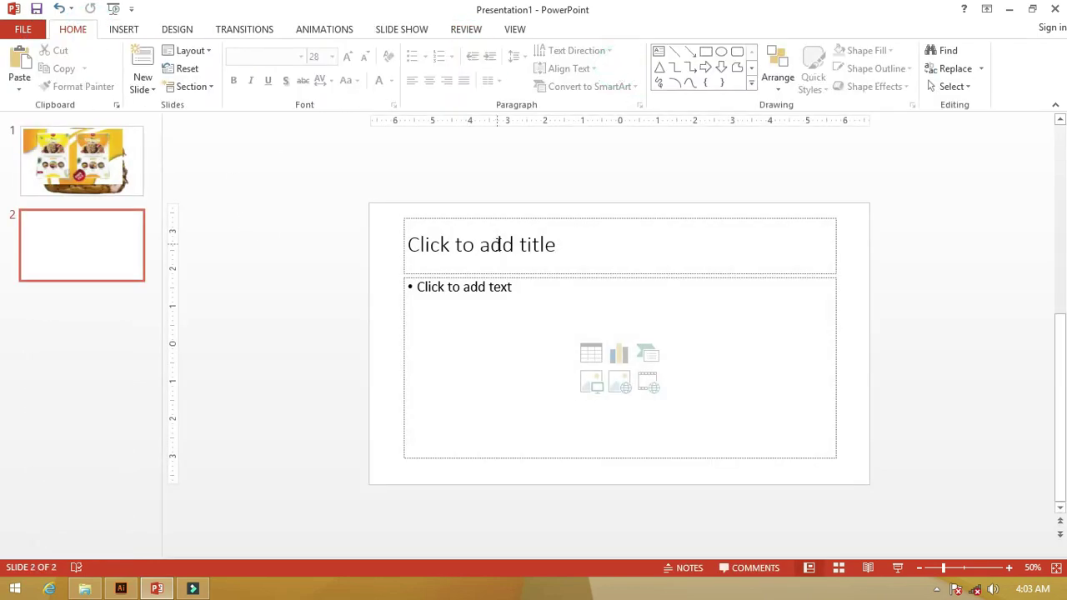
- Apply the Custom Layout to slide 2
{"action": "right_click", "coordinate": [383, 238]}
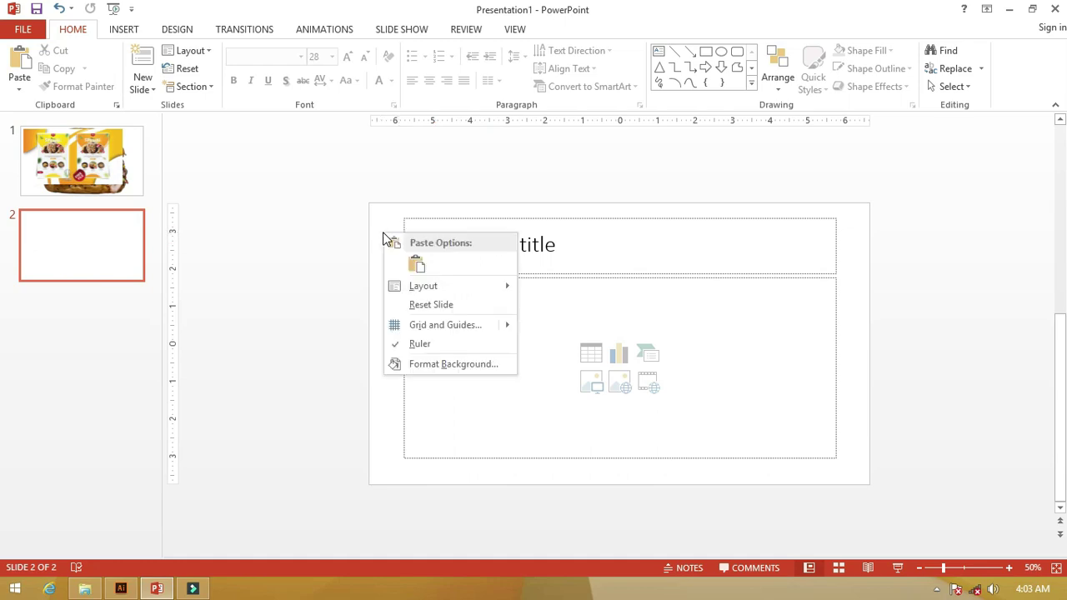
{"action": "mouse_move", "coordinate": [431, 286]}
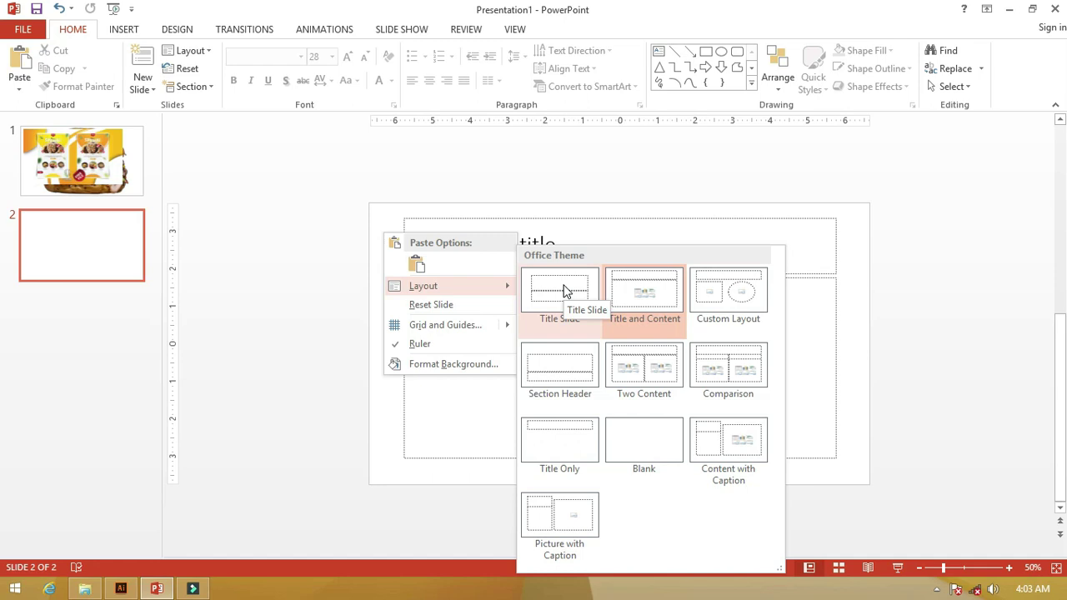
{"action": "left_click", "coordinate": [707, 295]}
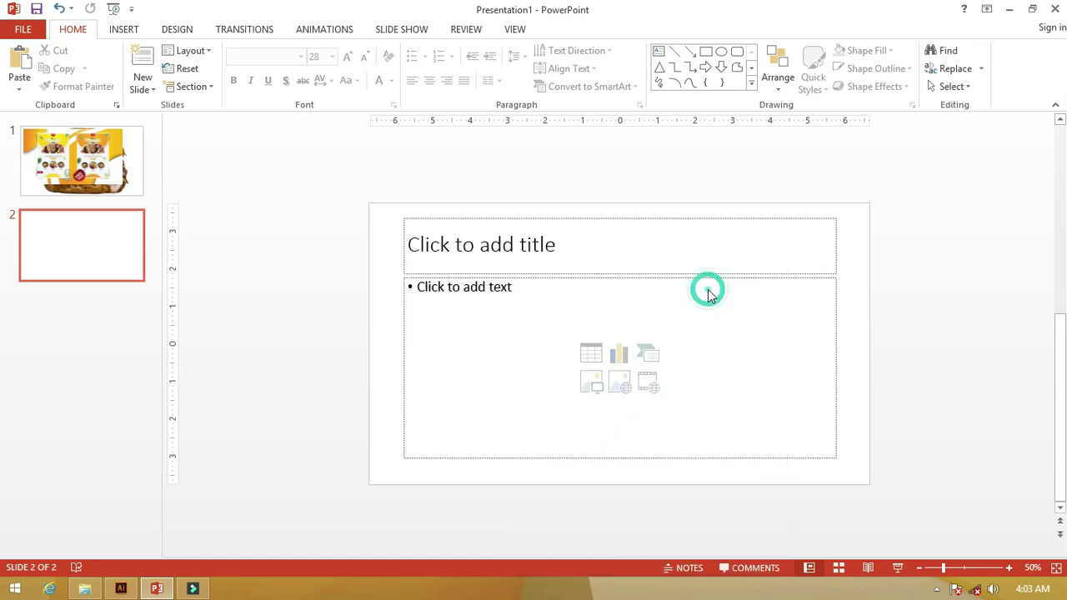
{"action": "left_click", "coordinate": [507, 246]}
{"action": "left_click", "coordinate": [369, 248]}
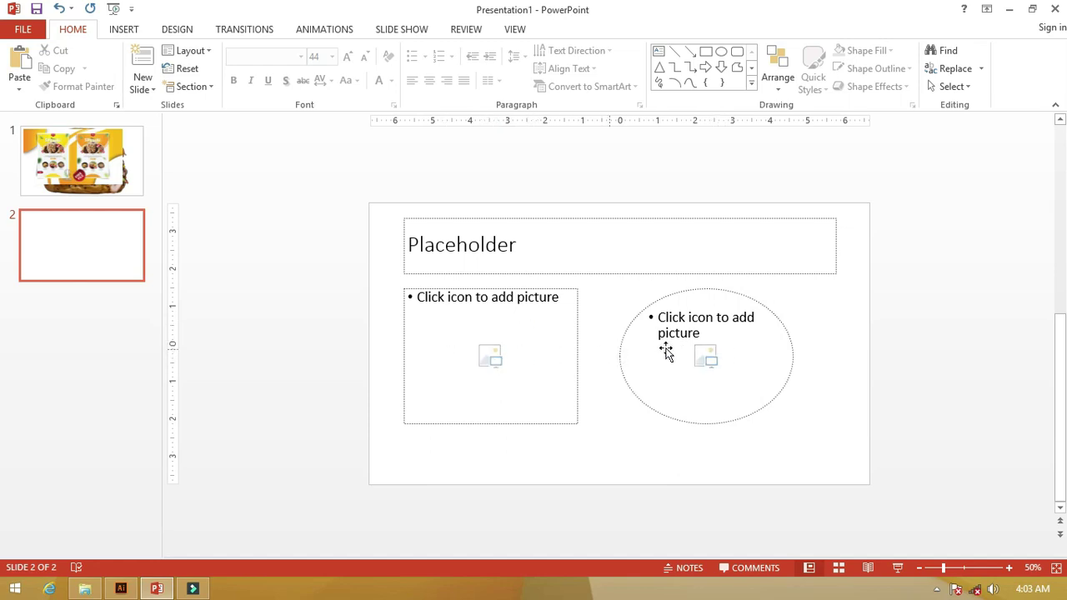
- Fill the oval placeholder on slide 2 with the flyer image
{"action": "left_click", "coordinate": [706, 358]}
{"action": "left_click", "coordinate": [382, 167]}
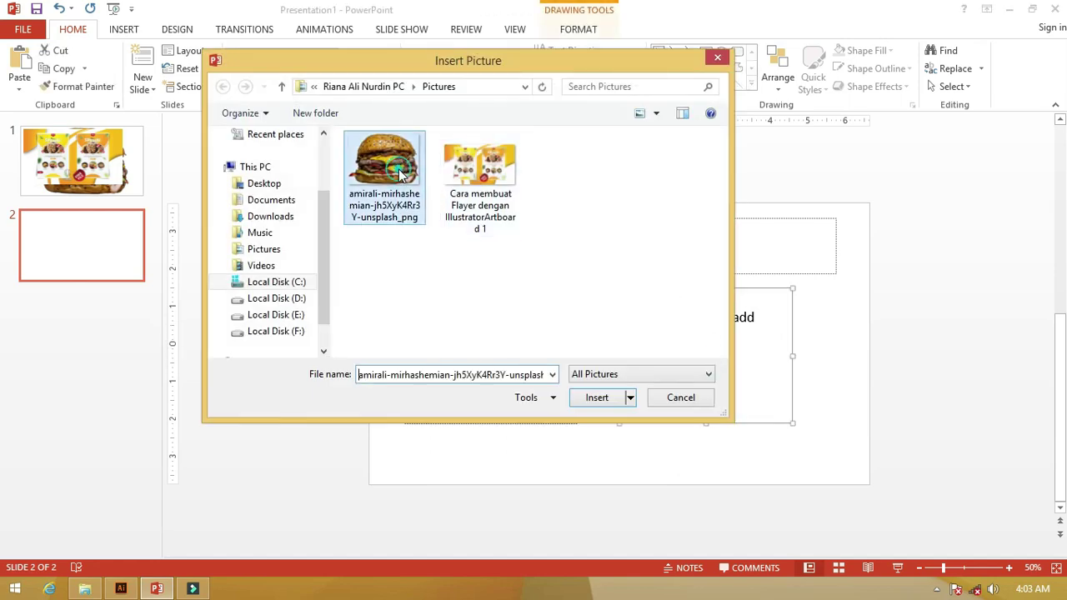
{"action": "left_click", "coordinate": [480, 175]}
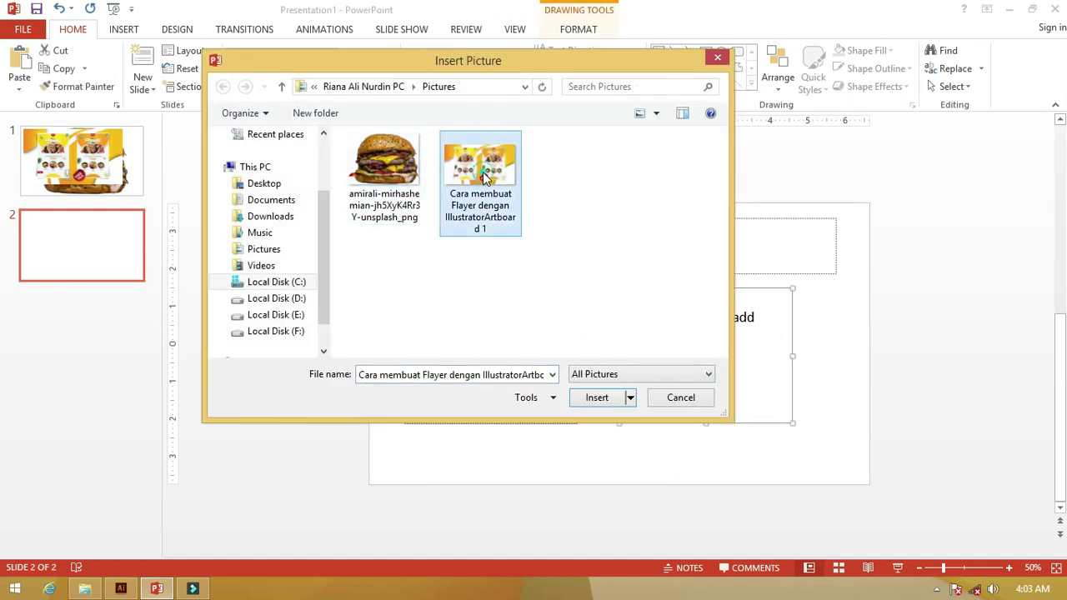
{"action": "left_click", "coordinate": [595, 398]}
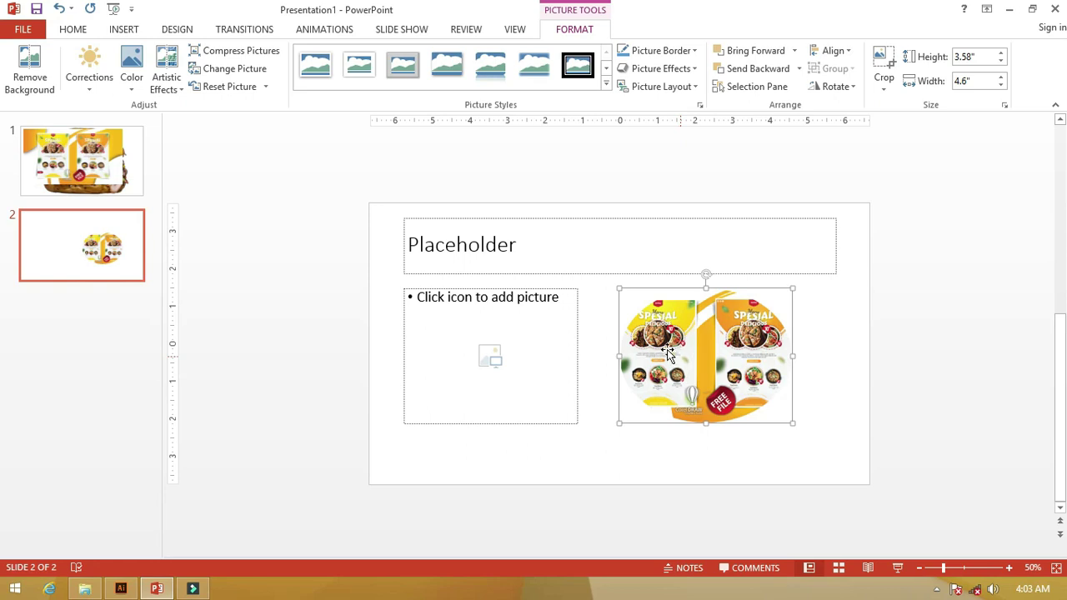
- Fill the rectangular placeholder with the burger photo
{"action": "left_click", "coordinate": [490, 356]}
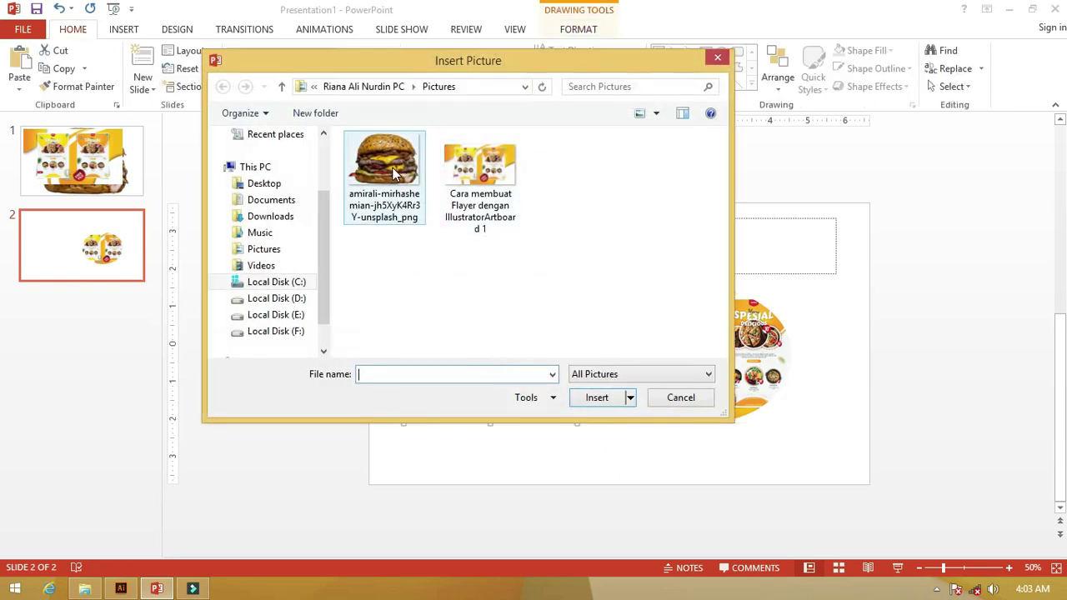
{"action": "left_click", "coordinate": [366, 171]}
{"action": "left_click", "coordinate": [596, 398]}
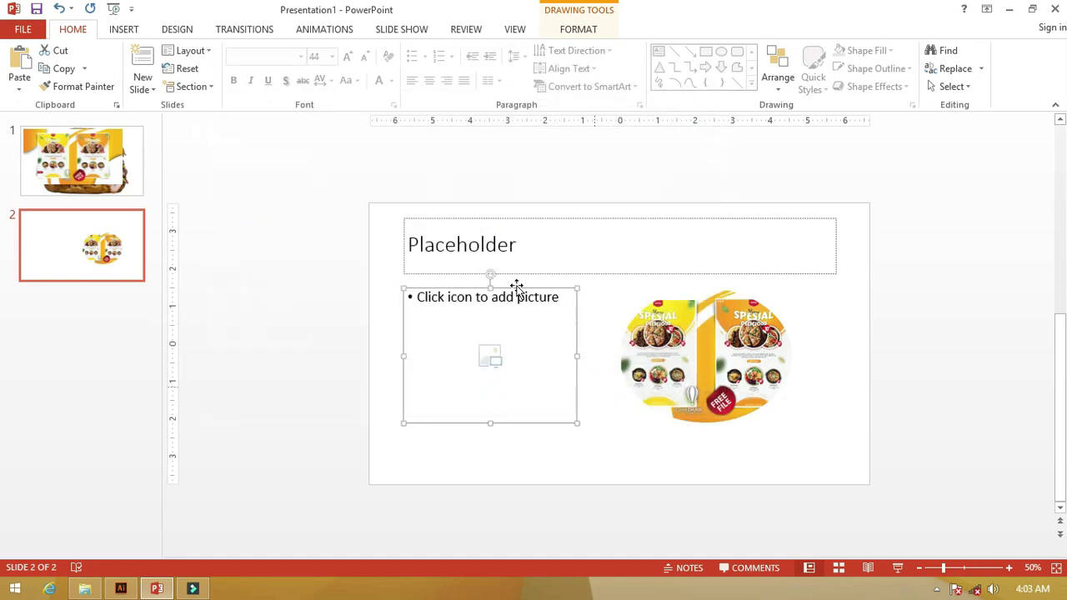
{"action": "left_click", "coordinate": [722, 349]}
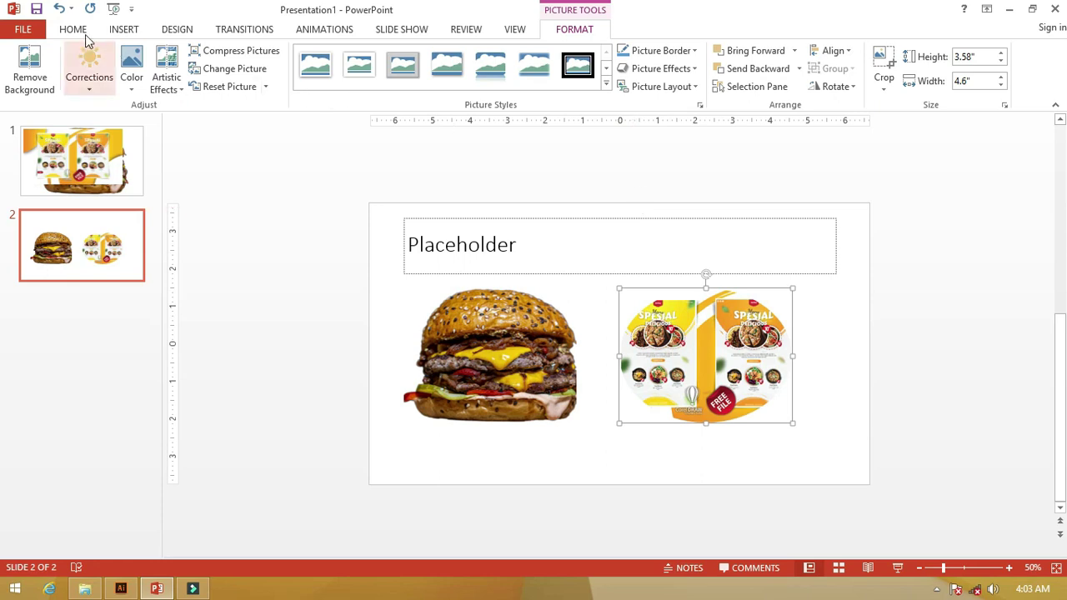
- Switch to Slide Sorter view, then reopen Slide Master view from the View tab
{"action": "left_click", "coordinate": [514, 33]}
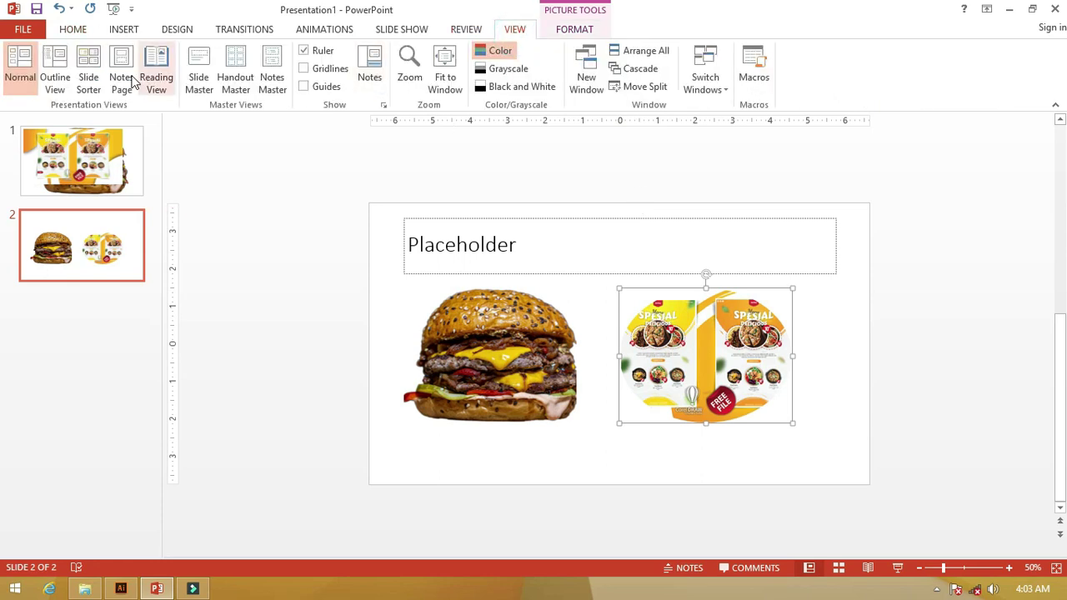
{"action": "left_click", "coordinate": [90, 66]}
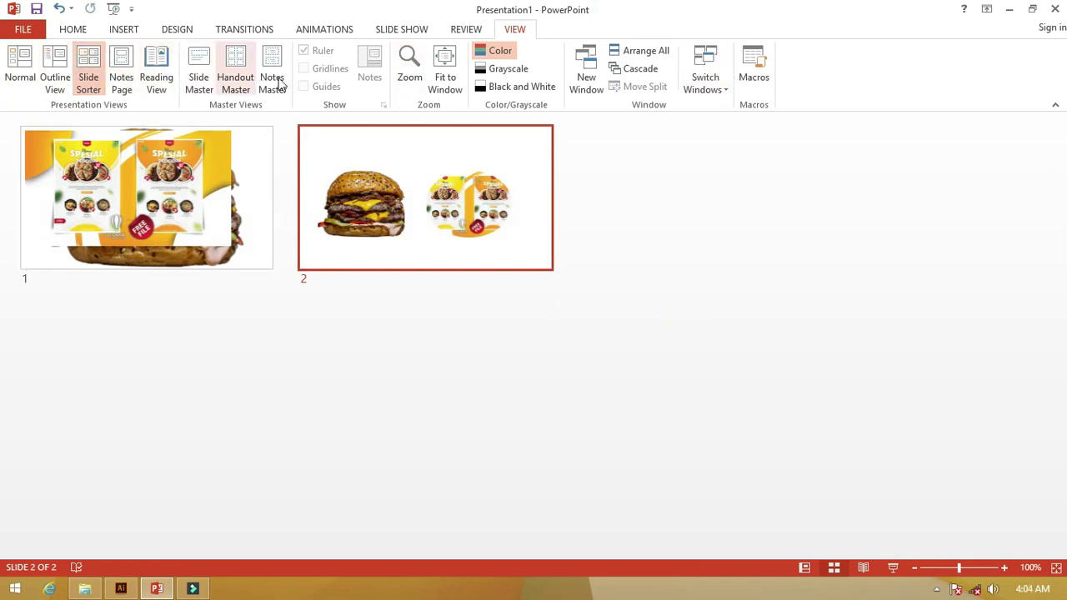
{"action": "left_click", "coordinate": [202, 63]}
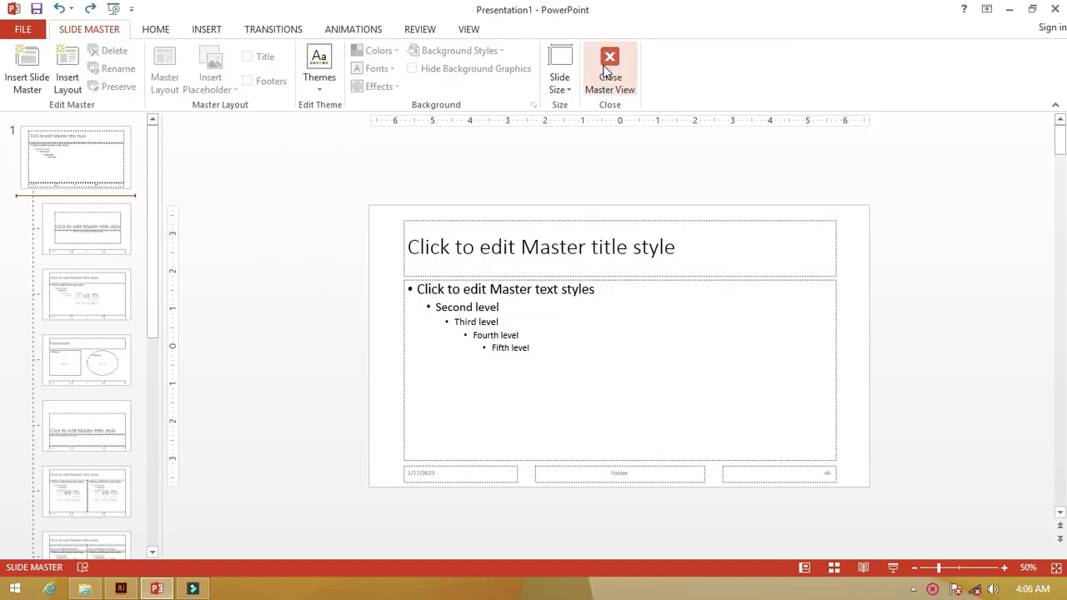
{"action": "left_click", "coordinate": [608, 71]}
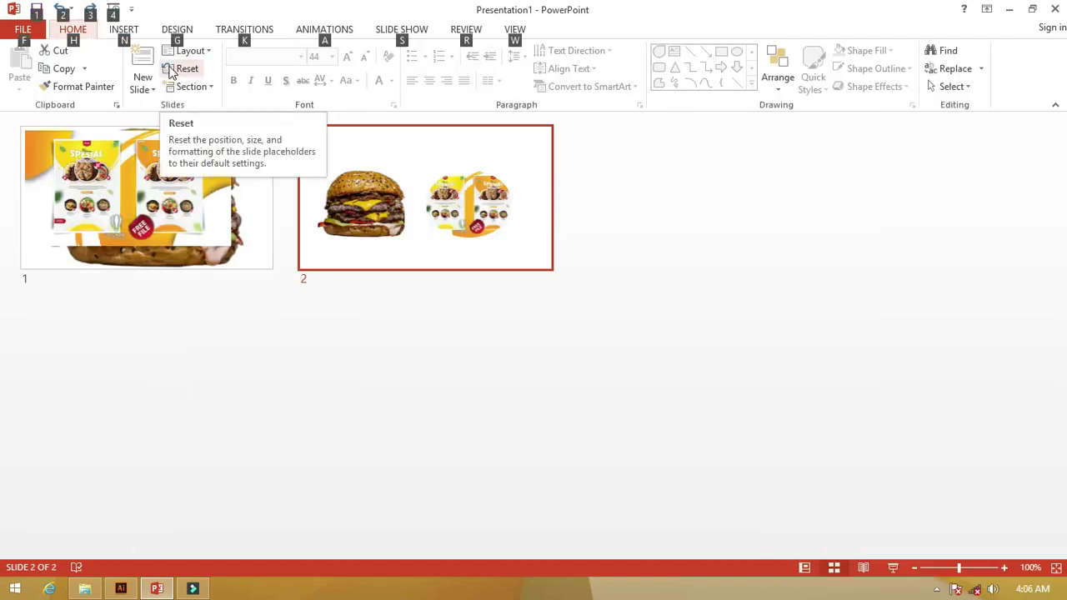
{"action": "left_click", "coordinate": [469, 338]}
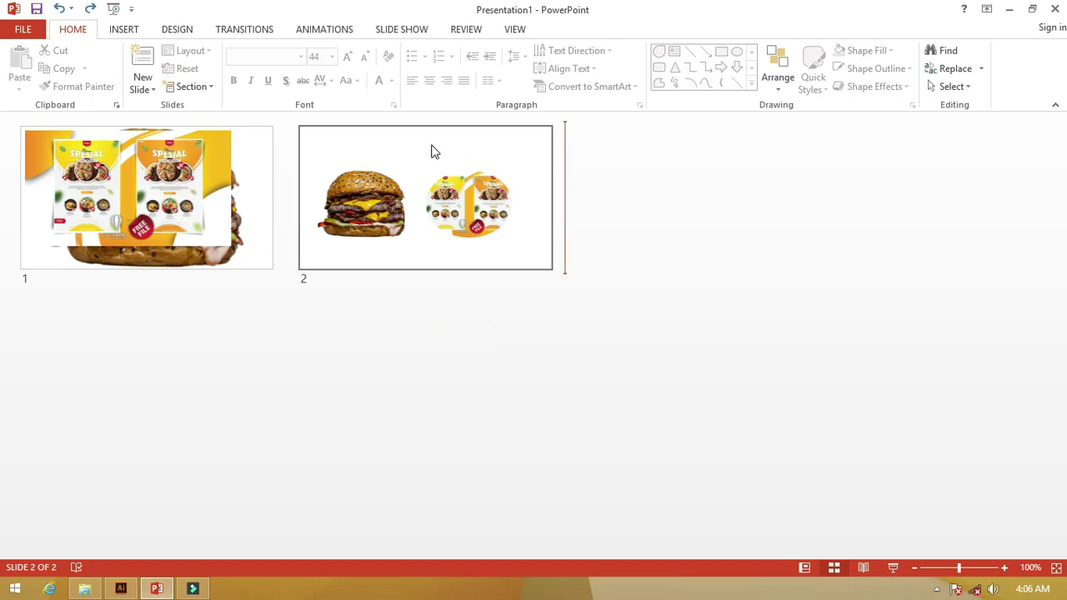
{"action": "left_click", "coordinate": [515, 30]}
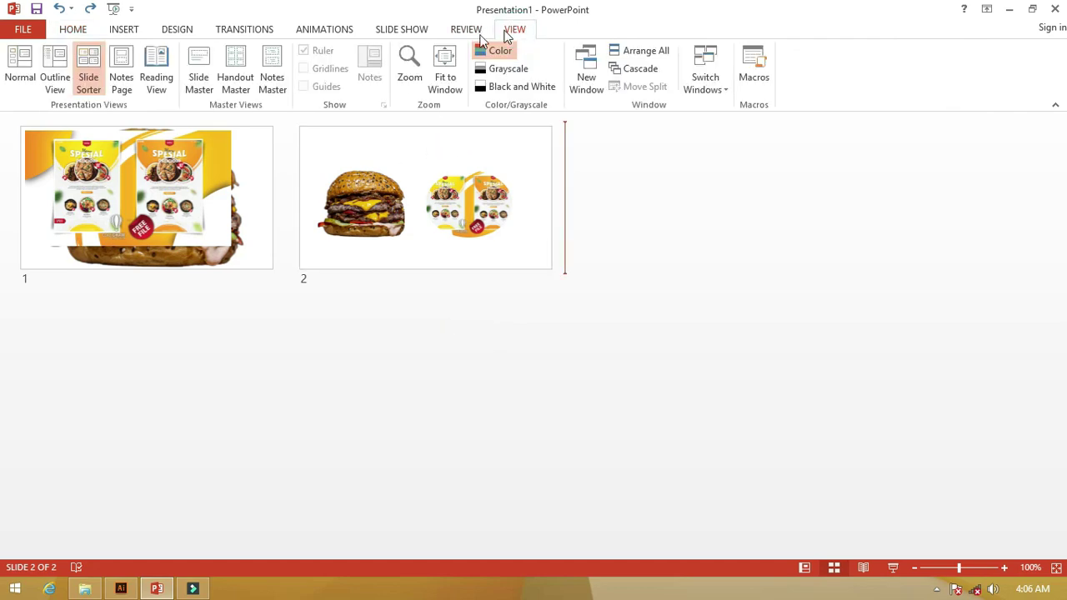
{"action": "left_click", "coordinate": [198, 78]}
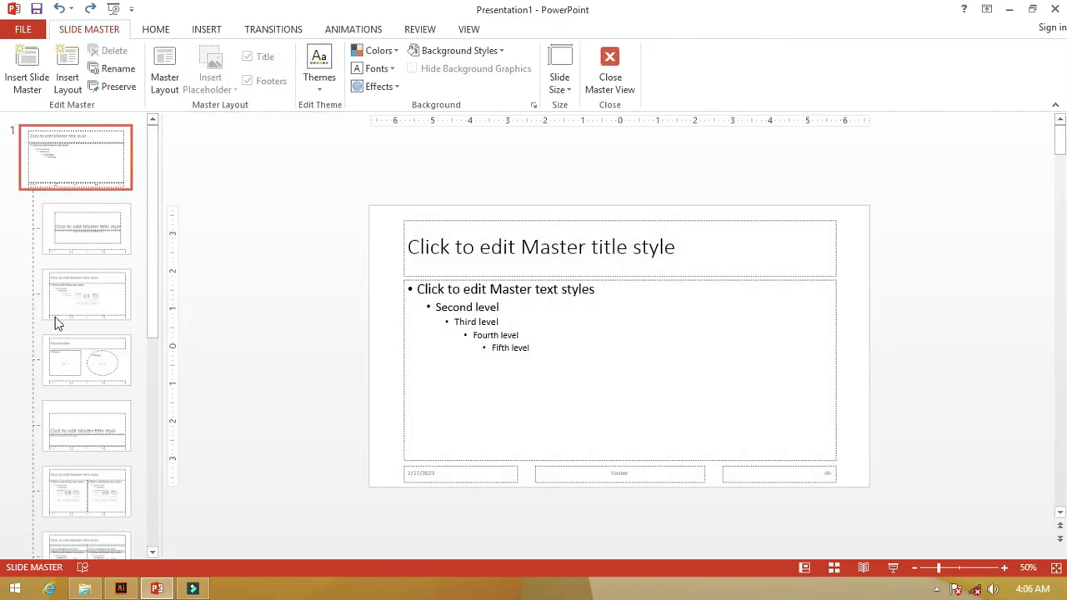
- Duplicate the Placeholder layout and delete both of its picture placeholders
{"action": "left_click", "coordinate": [74, 350]}
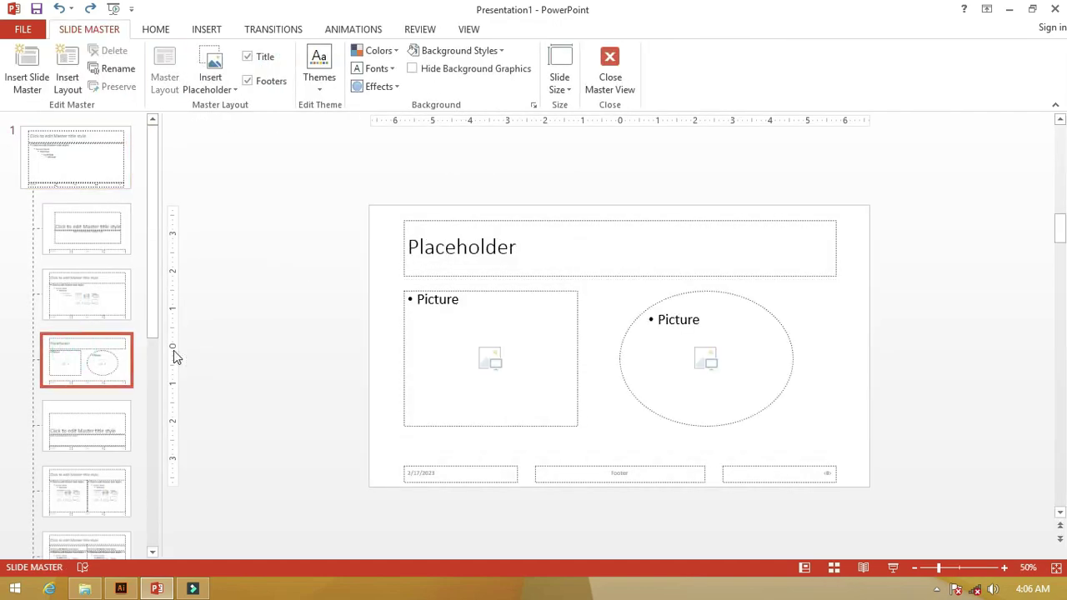
{"action": "right_click", "coordinate": [74, 345]}
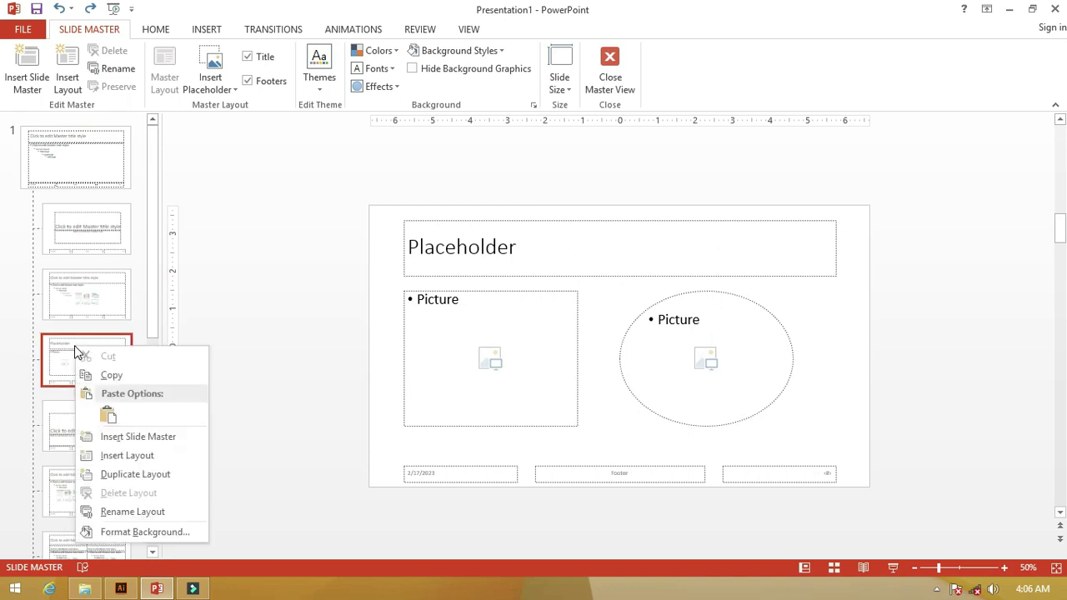
{"action": "left_click", "coordinate": [133, 474]}
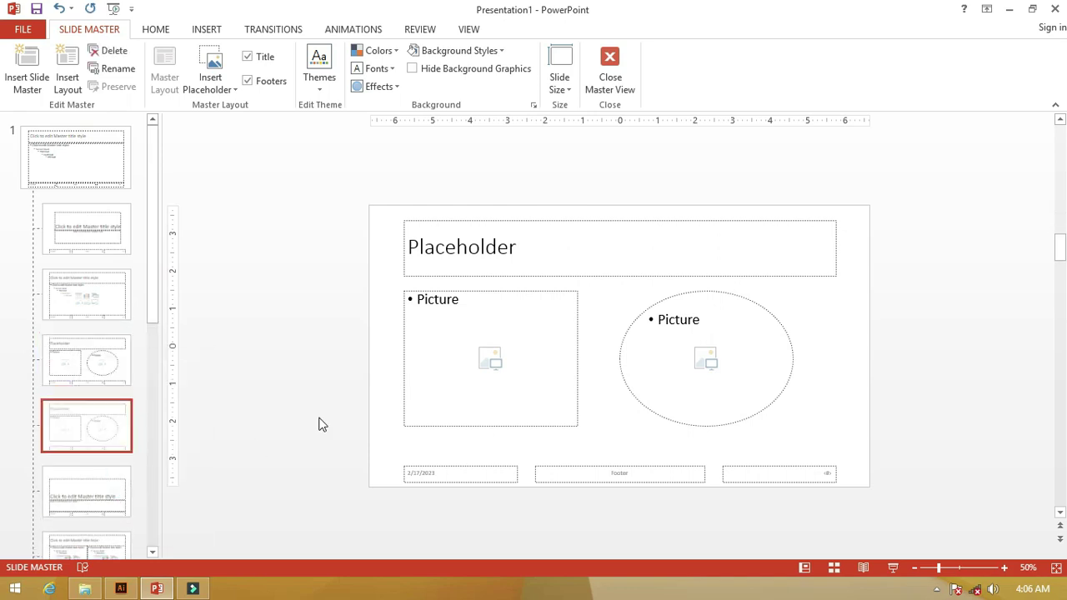
{"action": "left_click", "coordinate": [439, 326]}
{"action": "left_click", "coordinate": [645, 329], "text": "shift"}
{"action": "key", "text": "Delete"}
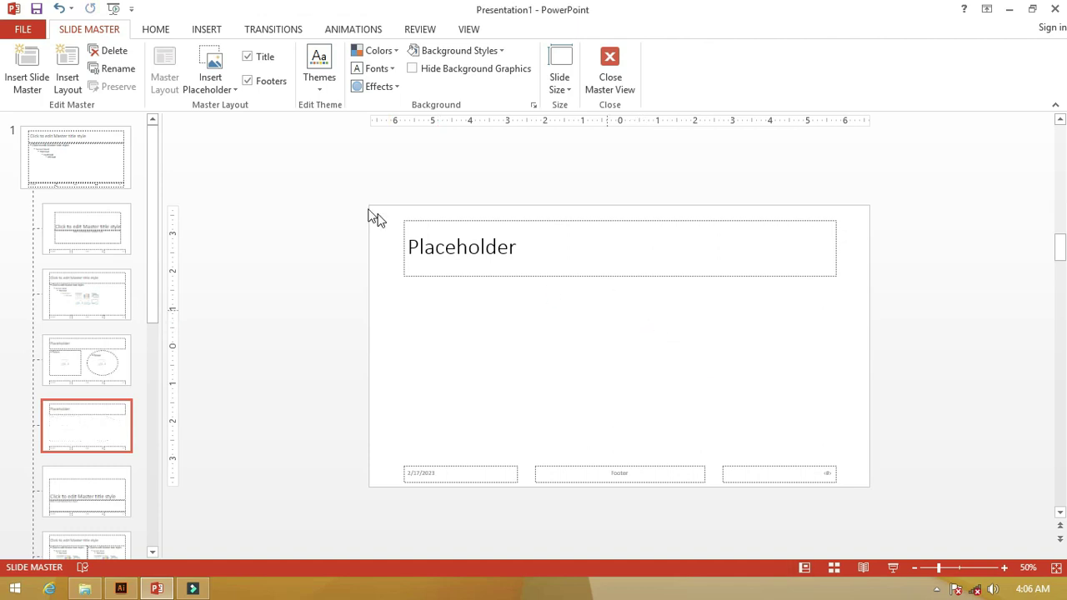
- Draw one picture placeholder on the left of the duplicated layout, then open the Shapes gallery
{"action": "left_click", "coordinate": [223, 94]}
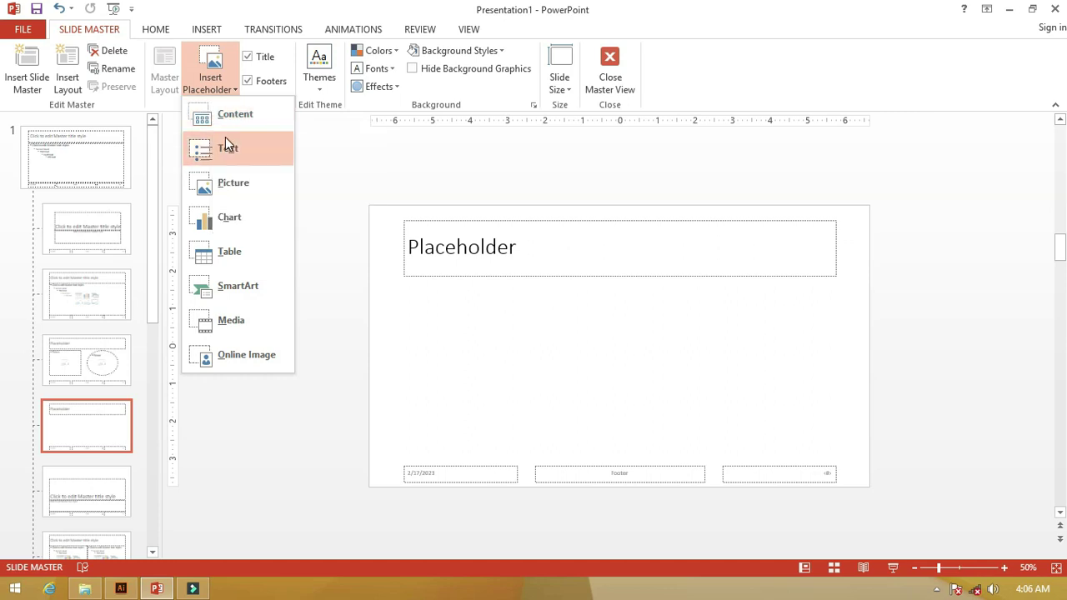
{"action": "left_click", "coordinate": [215, 185]}
{"action": "left_click_drag", "start_coordinate": [409, 304], "coordinate": [563, 442]}
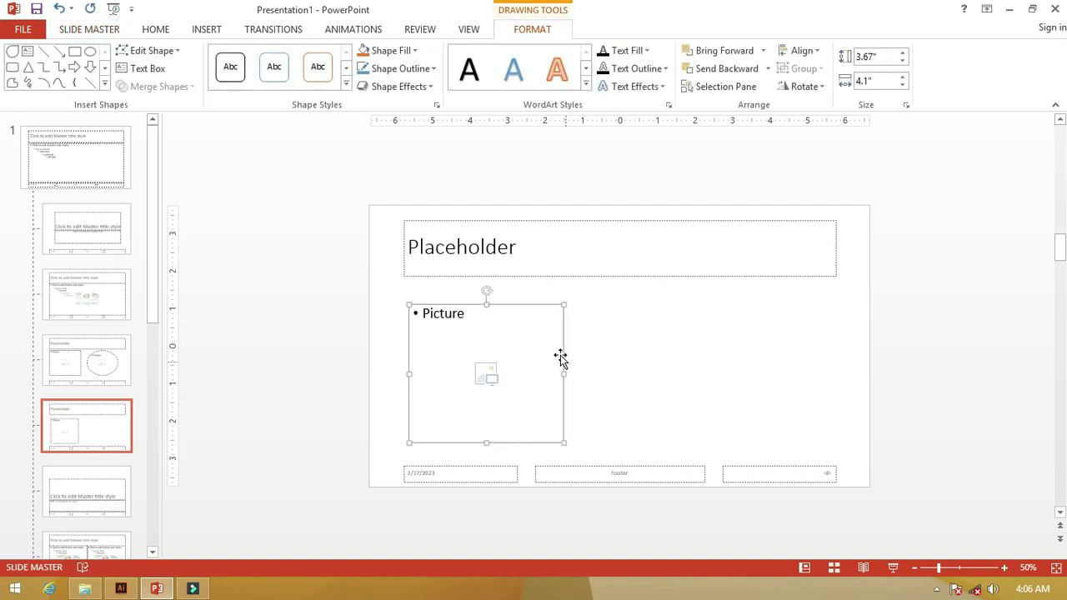
{"action": "left_click", "coordinate": [302, 179]}
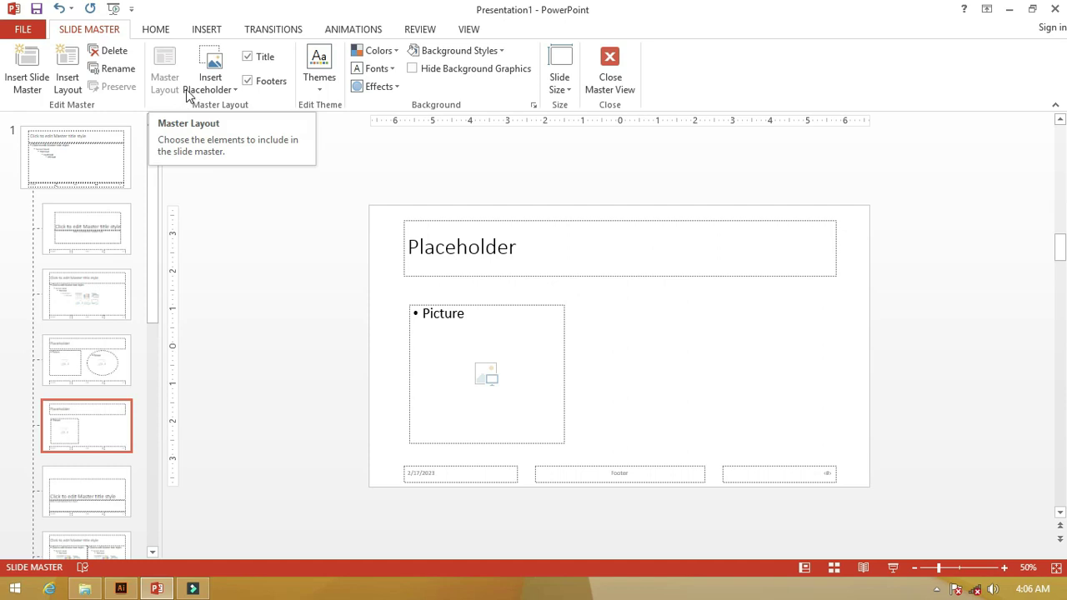
{"action": "left_click", "coordinate": [201, 30]}
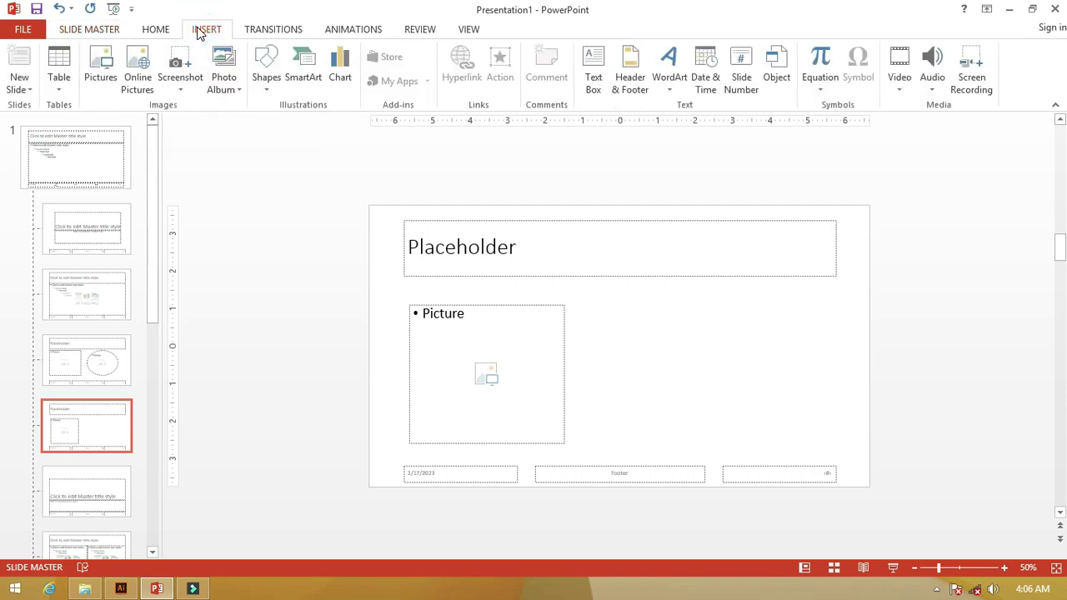
{"action": "left_click", "coordinate": [262, 88]}
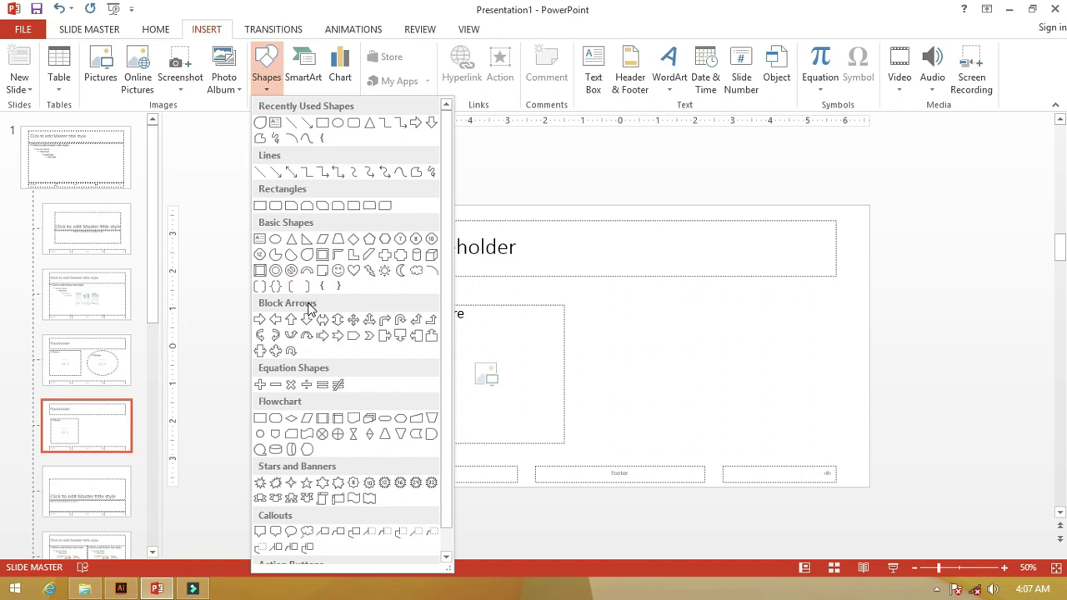
- Draw a teardrop shape to the right of the Picture placeholder
{"action": "left_click", "coordinate": [308, 255]}
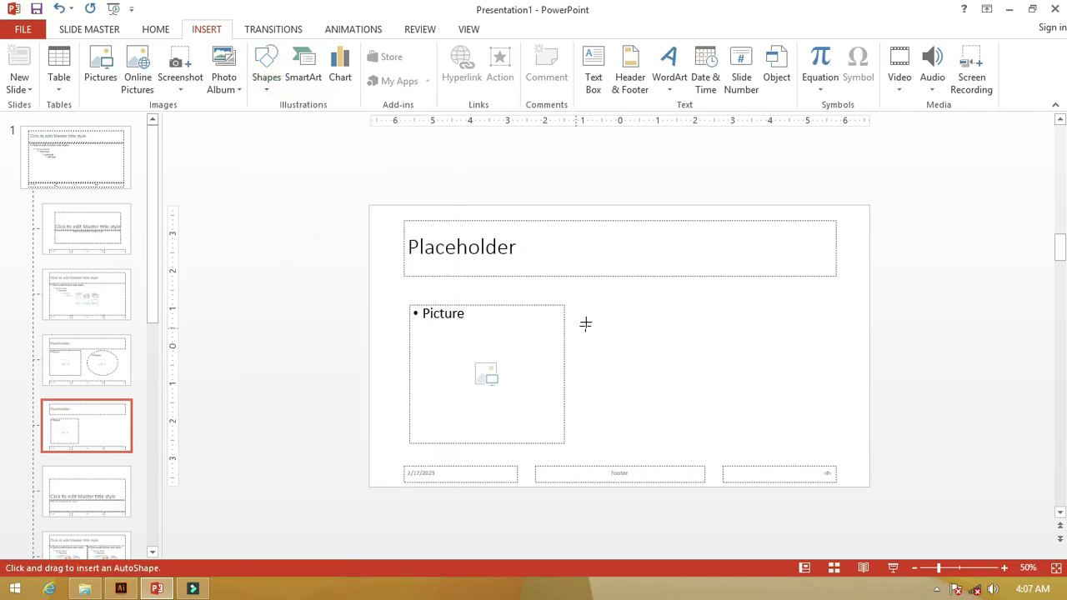
{"action": "left_click_drag", "start_coordinate": [586, 316], "coordinate": [721, 449]}
{"action": "left_click_drag", "start_coordinate": [669, 371], "coordinate": [665, 363]}
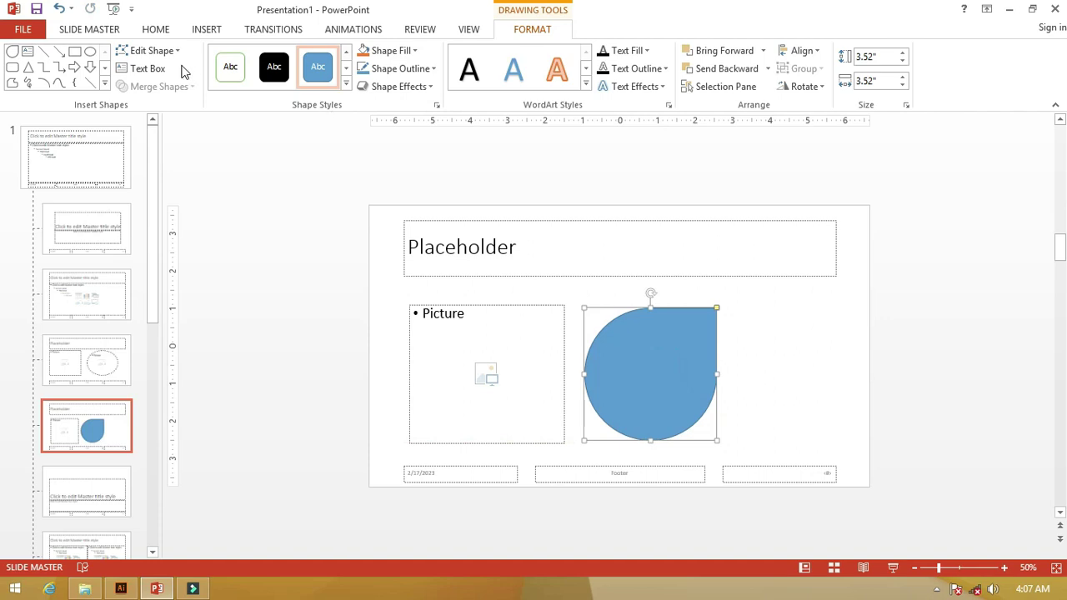
{"action": "left_click", "coordinate": [149, 50]}
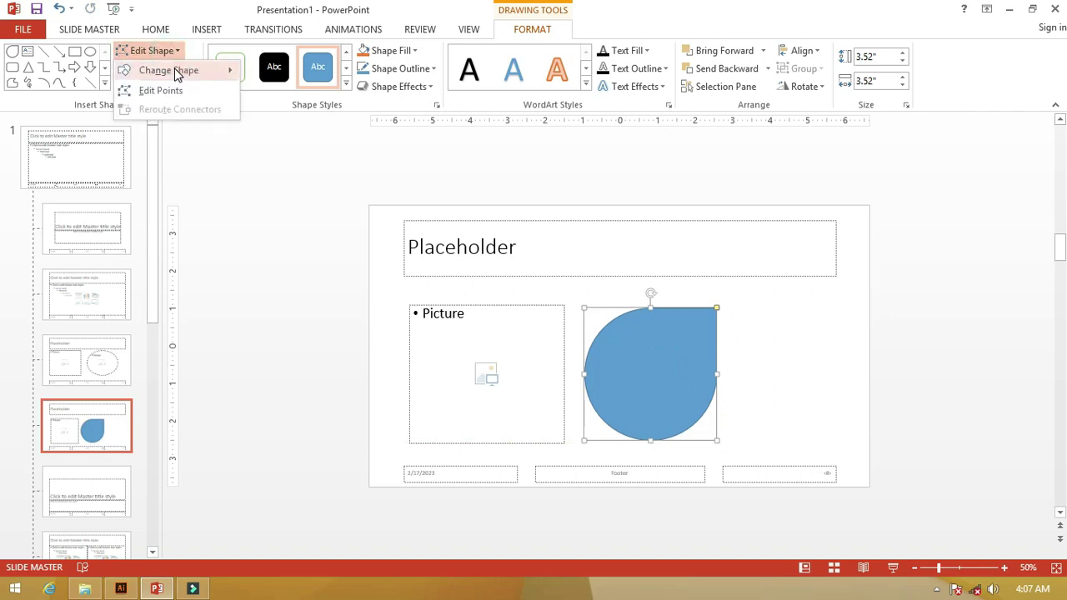
{"action": "left_click", "coordinate": [206, 29]}
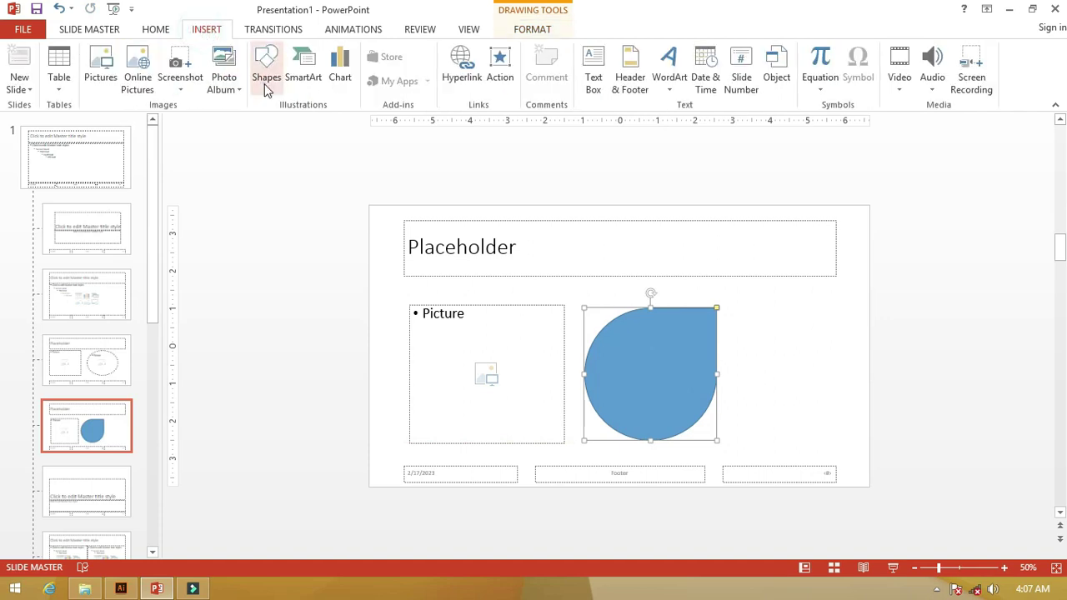
{"action": "left_click", "coordinate": [266, 77]}
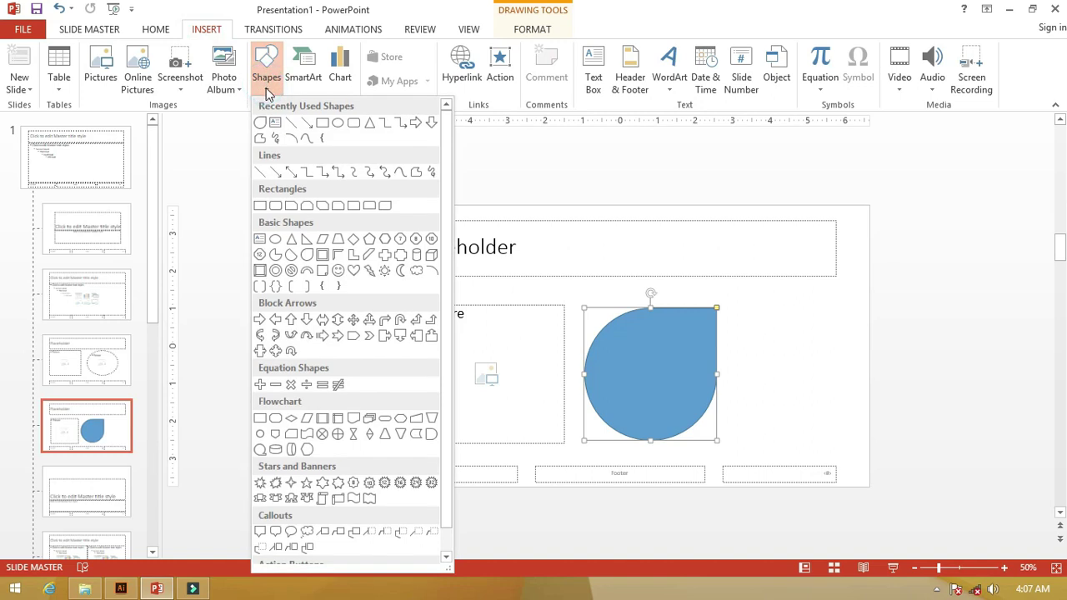
- Draw a cloud beside the teardrop, shift both left, and enlarge the cloud to about 3.45 inches
{"action": "left_click", "coordinate": [420, 271]}
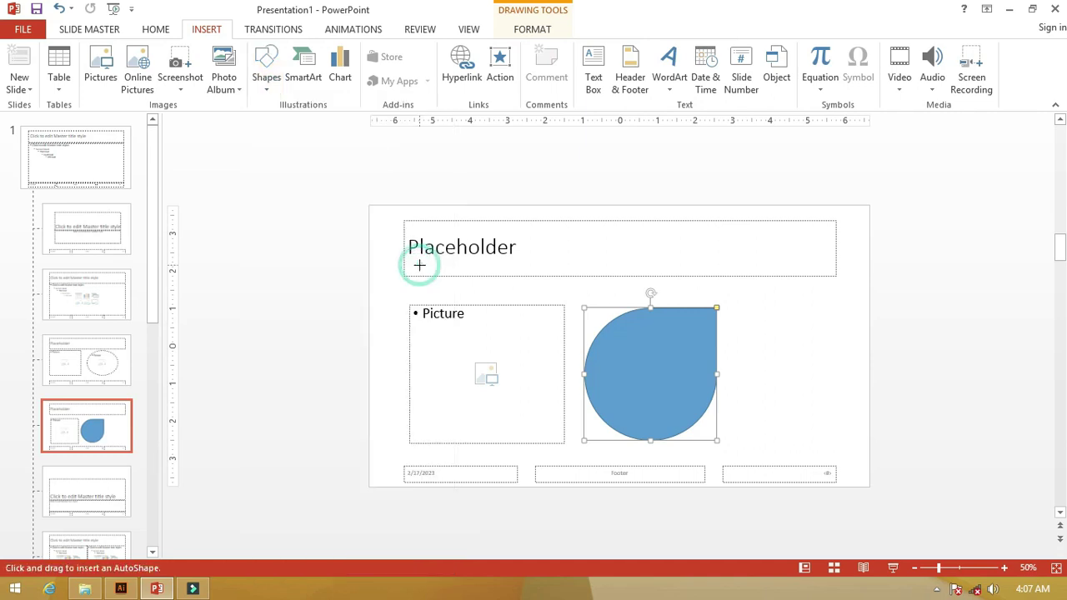
{"action": "left_click_drag", "start_coordinate": [752, 325], "coordinate": [867, 442]}
{"action": "left_click_drag", "start_coordinate": [810, 365], "coordinate": [785, 353]}
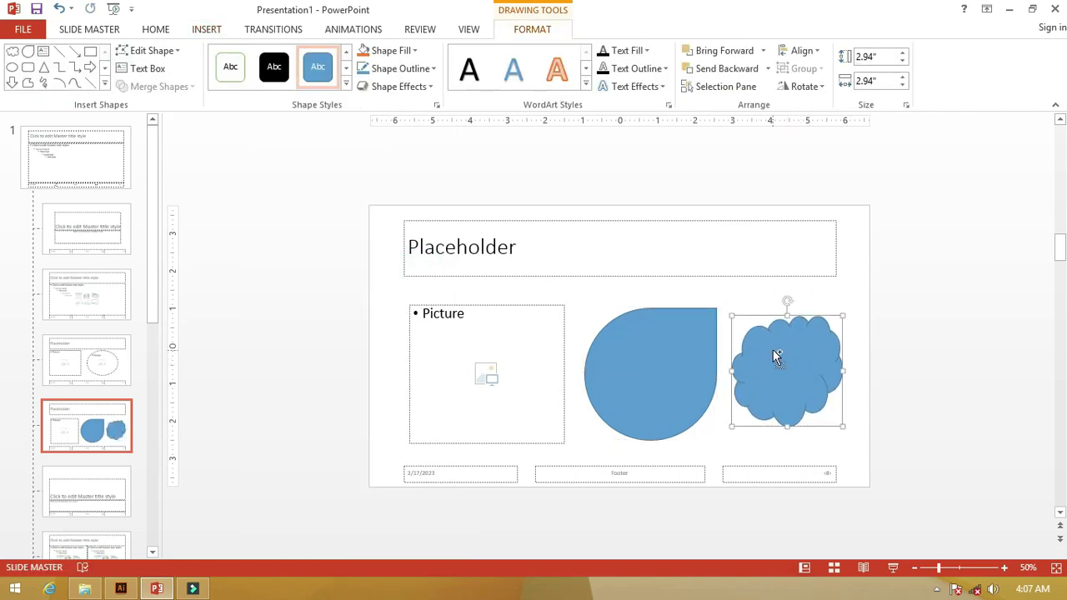
{"action": "left_click", "coordinate": [697, 340]}
{"action": "left_click_drag", "start_coordinate": [696, 340], "coordinate": [679, 340]}
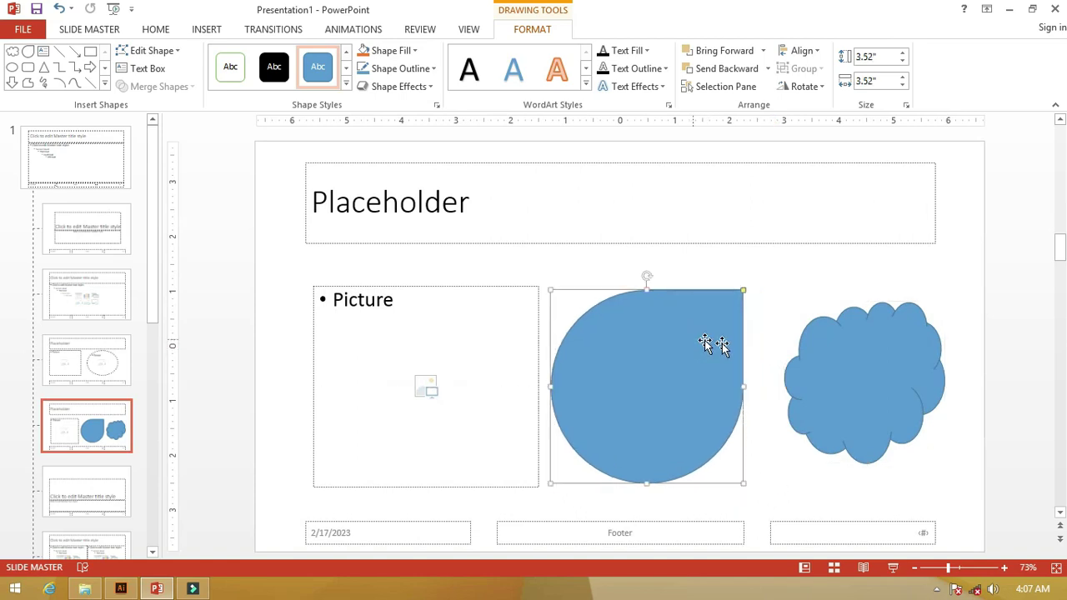
{"action": "left_click_drag", "start_coordinate": [806, 348], "coordinate": [776, 347]}
{"action": "left_click_drag", "start_coordinate": [917, 302], "coordinate": [944, 274]}
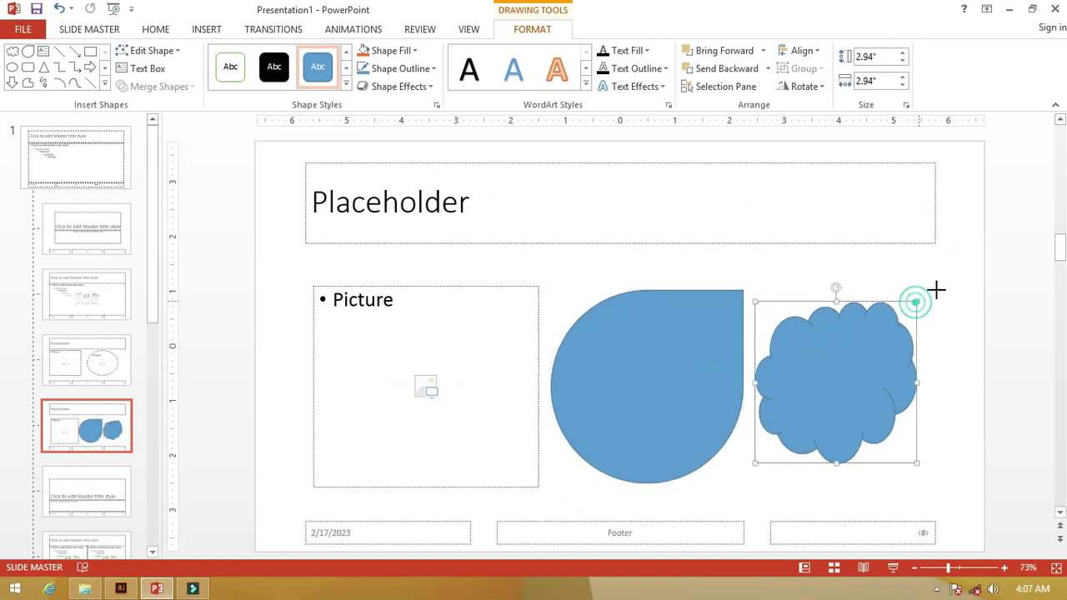
{"action": "left_click_drag", "start_coordinate": [865, 326], "coordinate": [860, 325]}
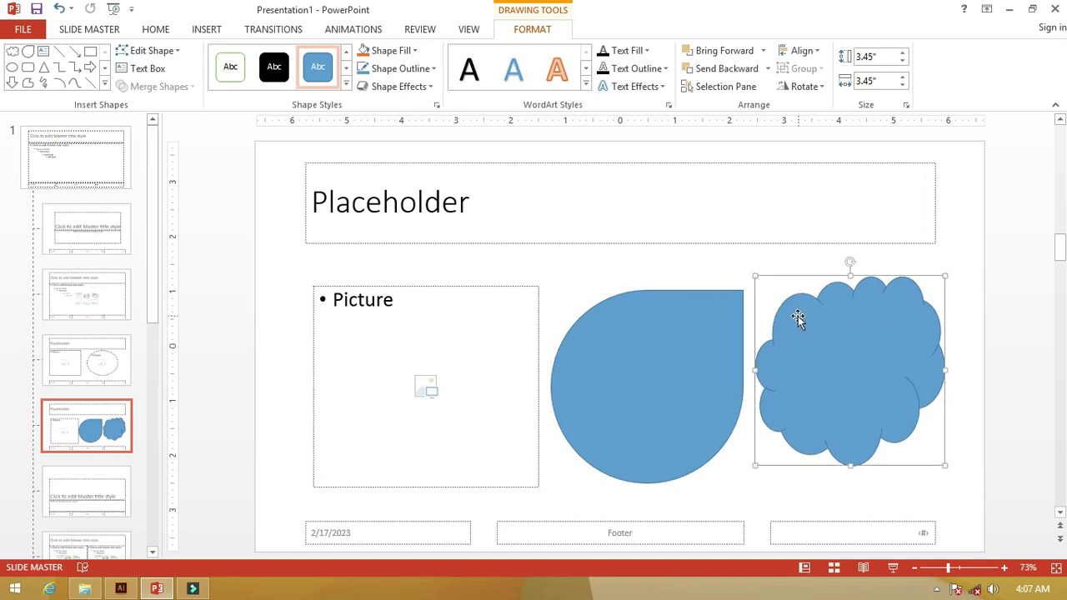
- In Edit Points mode, drag the cloud's vertices to push out its right side and bottom
{"action": "left_click", "coordinate": [173, 50]}
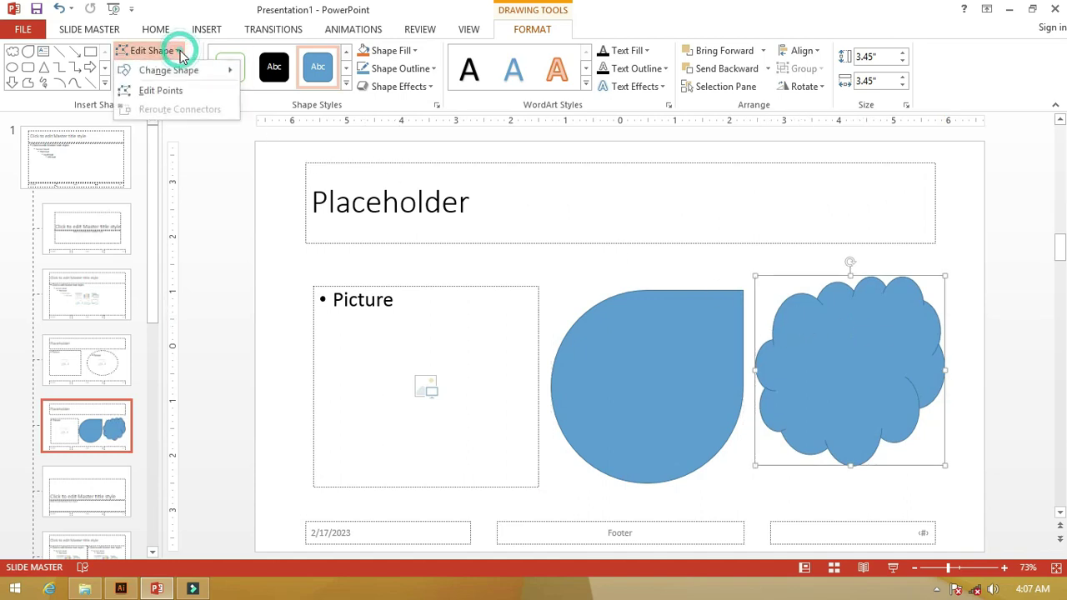
{"action": "left_click", "coordinate": [170, 92]}
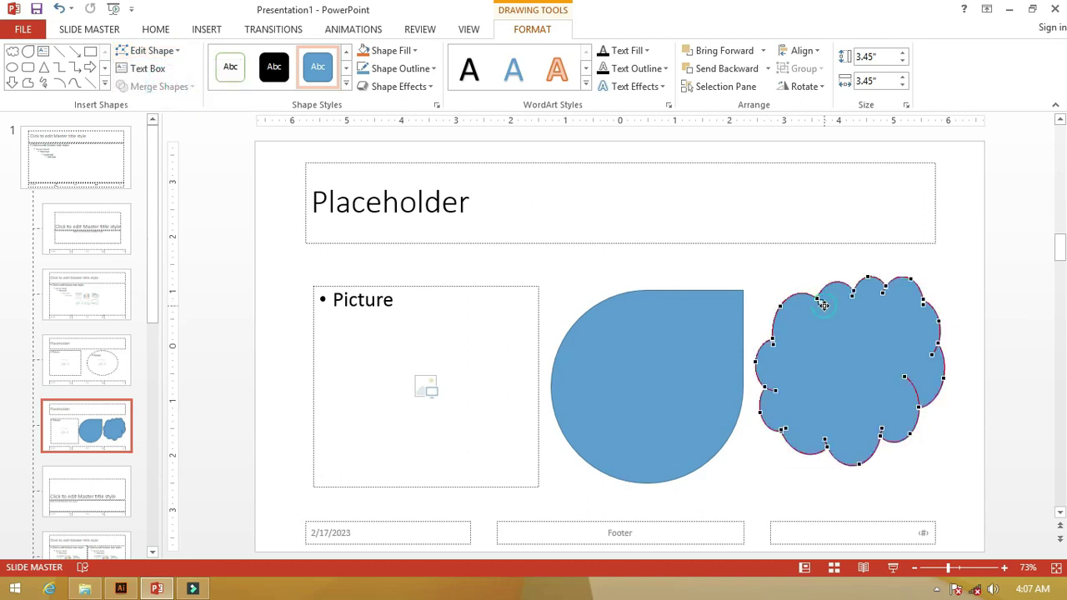
{"action": "left_click_drag", "start_coordinate": [811, 276], "coordinate": [831, 265]}
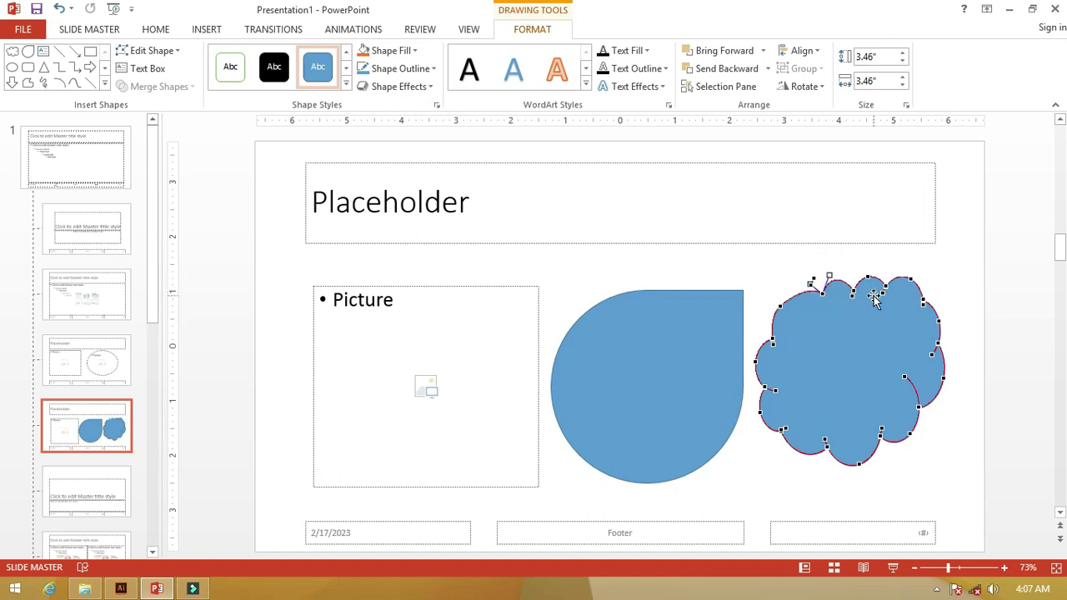
{"action": "scroll", "coordinate": [871, 301], "scroll_direction": "up", "scroll_amount": 3, "text": "ctrl"}
{"action": "scroll", "coordinate": [871, 301], "scroll_direction": "up", "scroll_amount": 3, "text": "ctrl"}
{"action": "scroll", "coordinate": [868, 295], "scroll_direction": "up", "scroll_amount": 2, "text": "ctrl"}
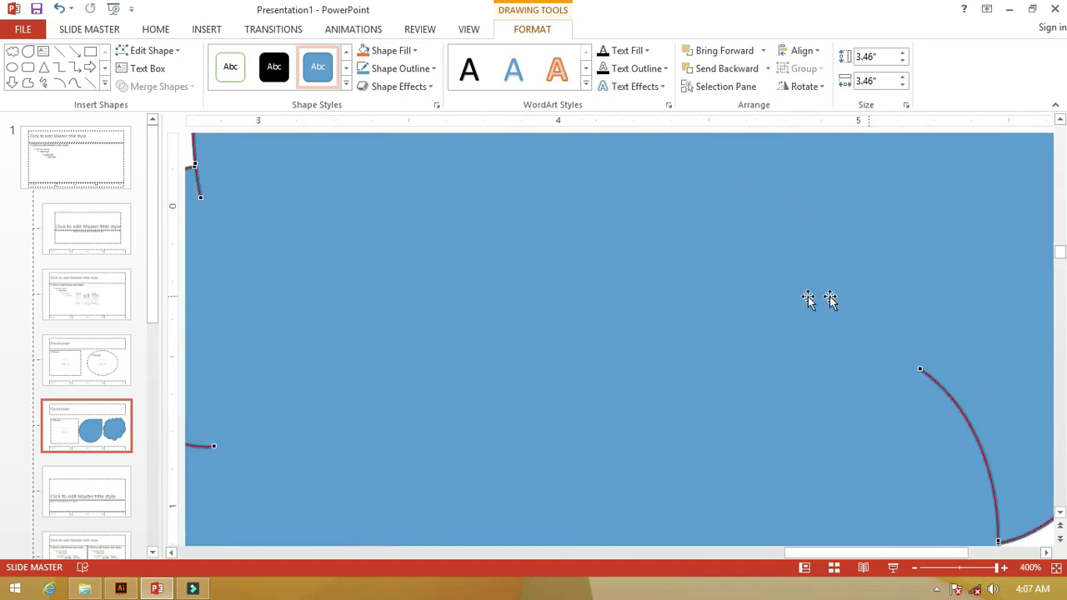
{"action": "scroll", "coordinate": [800, 296], "scroll_direction": "down", "scroll_amount": 3, "text": "ctrl"}
{"action": "left_click_drag", "start_coordinate": [815, 354], "coordinate": [871, 380]}
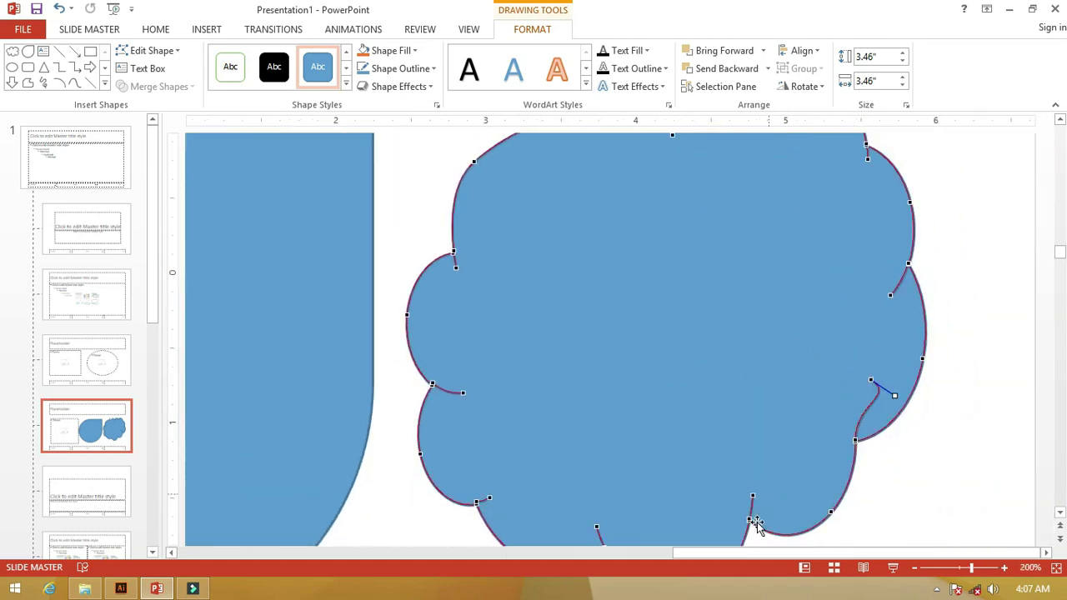
{"action": "left_click_drag", "start_coordinate": [830, 514], "coordinate": [863, 518]}
{"action": "scroll", "coordinate": [863, 518], "scroll_direction": "down", "scroll_amount": 2, "text": "ctrl"}
{"action": "left_click_drag", "start_coordinate": [972, 353], "coordinate": [997, 367]}
{"action": "left_click_drag", "start_coordinate": [832, 506], "coordinate": [833, 492]}
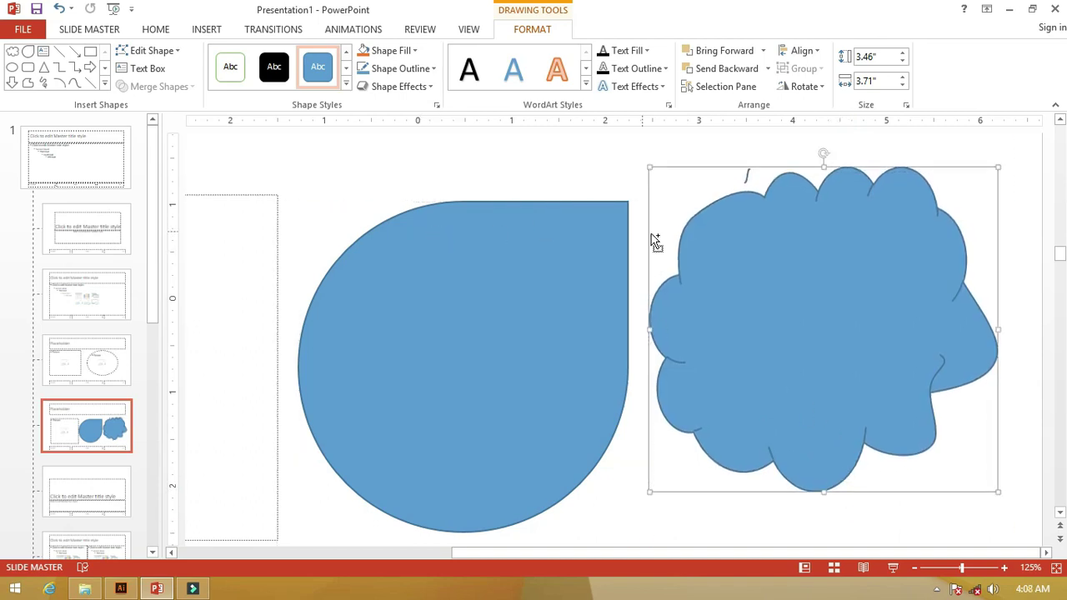
{"action": "scroll", "coordinate": [650, 239], "scroll_direction": "down", "scroll_amount": 3, "text": "ctrl"}
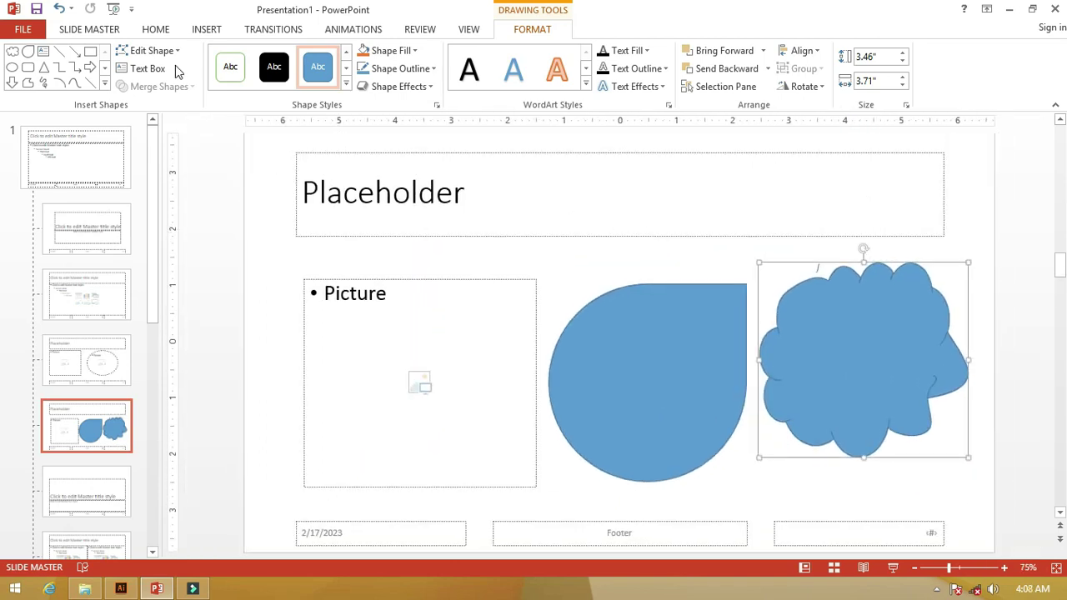
- Edit the cloud's points again, pulling its lower bottom point further down
{"action": "left_click", "coordinate": [150, 50]}
{"action": "left_click", "coordinate": [154, 86]}
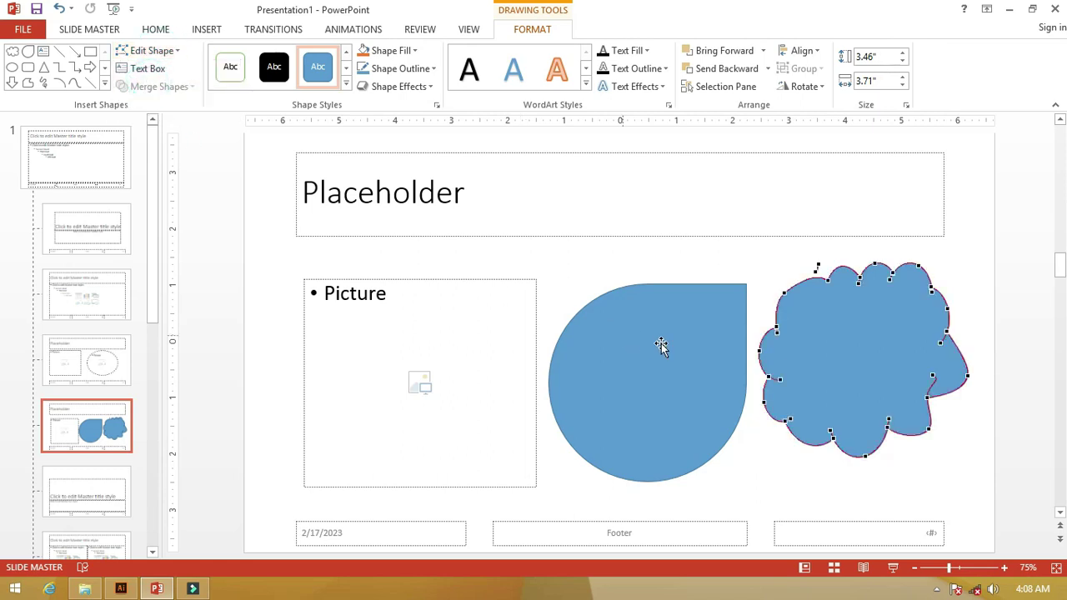
{"action": "left_click", "coordinate": [784, 421]}
{"action": "left_click", "coordinate": [833, 444]}
{"action": "left_click_drag", "start_coordinate": [866, 459], "coordinate": [860, 468]}
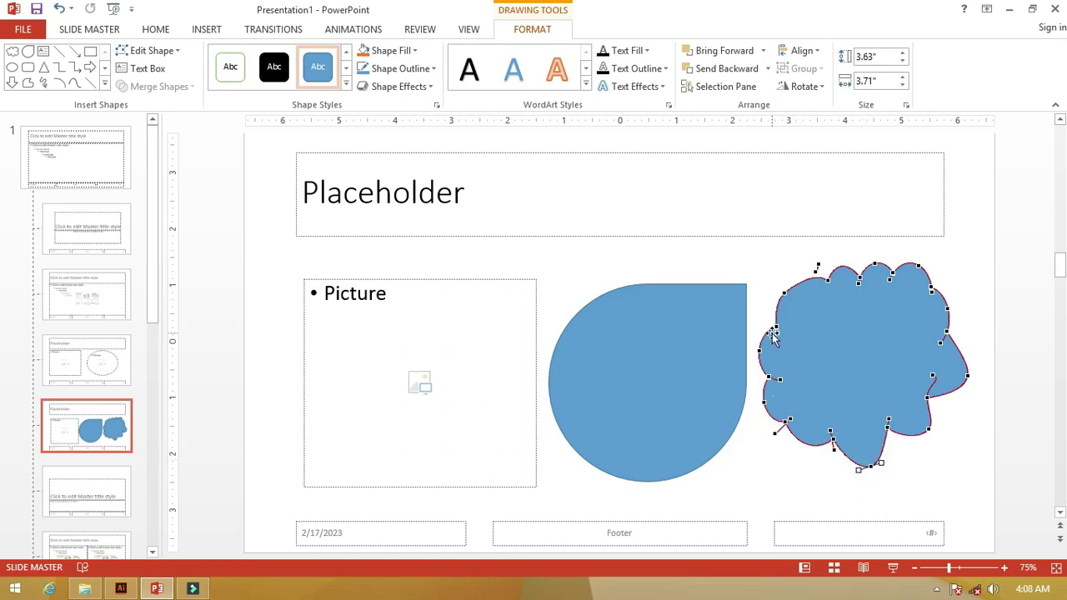
{"action": "left_click", "coordinate": [679, 303]}
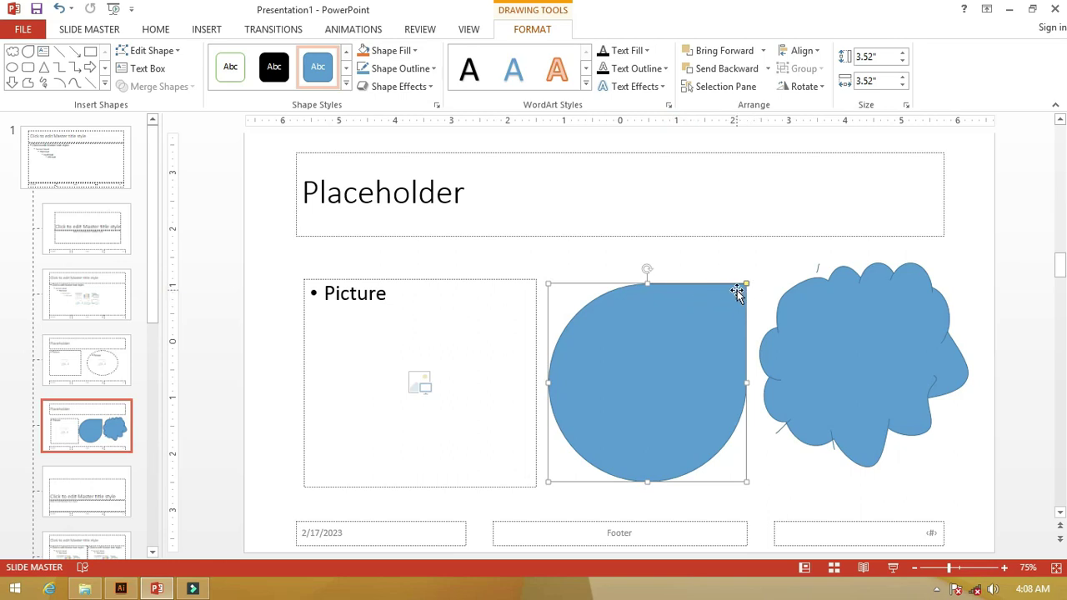
{"action": "left_click_drag", "start_coordinate": [747, 286], "coordinate": [714, 329]}
{"action": "left_click_drag", "start_coordinate": [648, 381], "coordinate": [734, 296]}
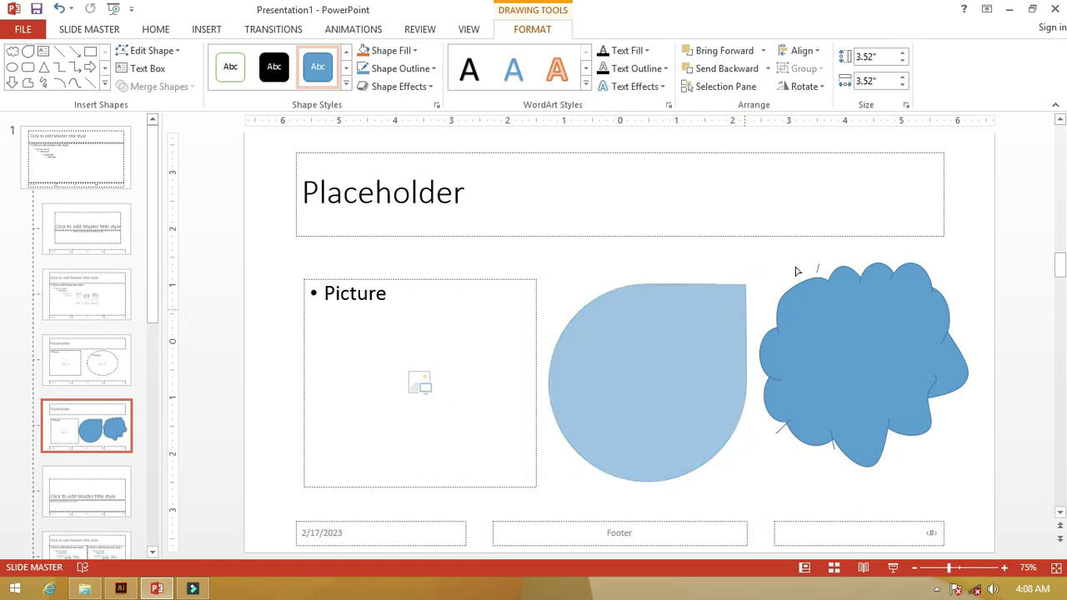
{"action": "mouse_move", "coordinate": [648, 383]}
{"action": "left_mouse_down"}
{"action": "mouse_move", "coordinate": [786, 210]}
{"action": "mouse_move", "coordinate": [698, 295]}
{"action": "mouse_move", "coordinate": [742, 242]}
{"action": "left_mouse_up"}
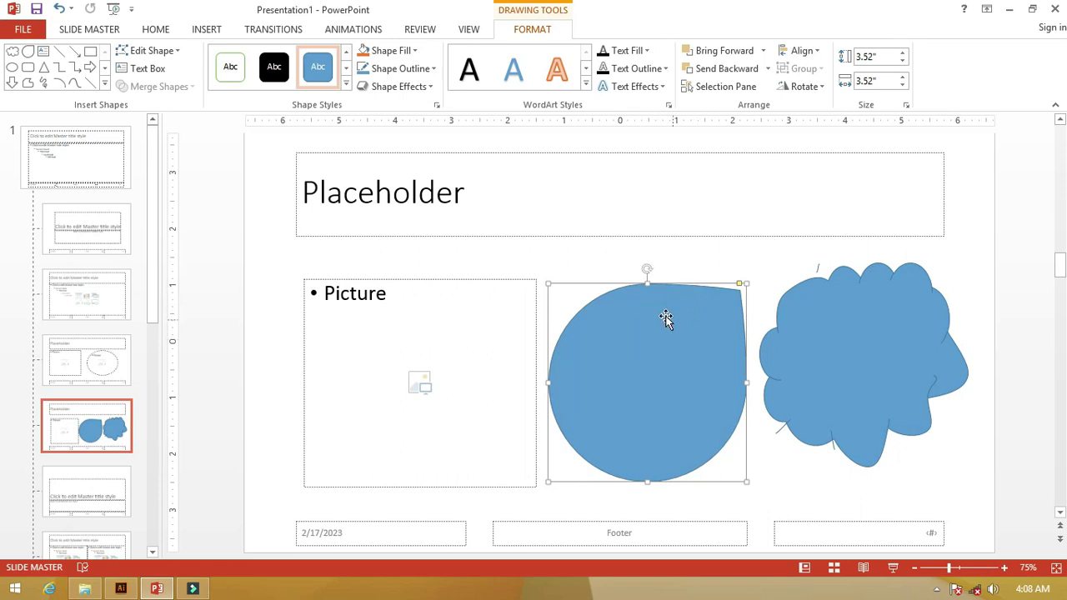
{"action": "left_click", "coordinate": [167, 50]}
{"action": "left_click", "coordinate": [164, 90]}
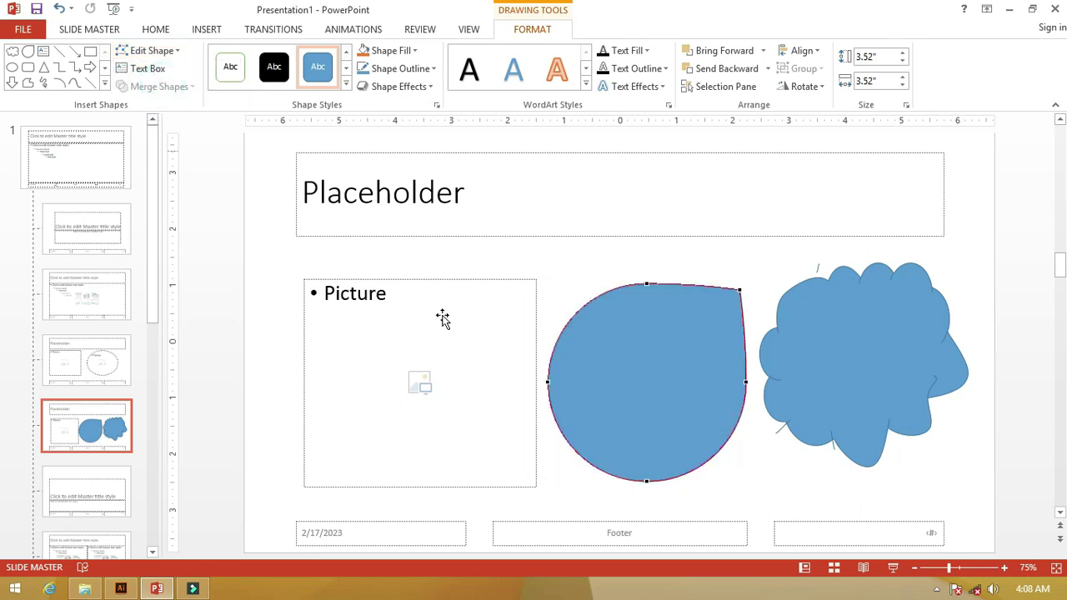
{"action": "left_click_drag", "start_coordinate": [551, 381], "coordinate": [587, 388]}
{"action": "key", "text": "ctrl+z"}
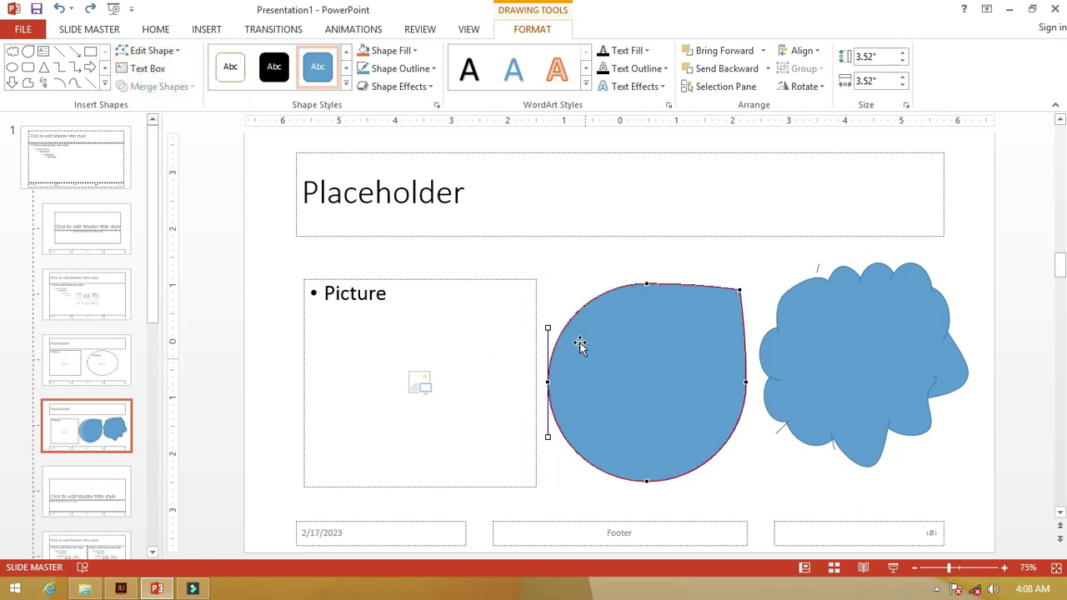
{"action": "right_click", "coordinate": [572, 325]}
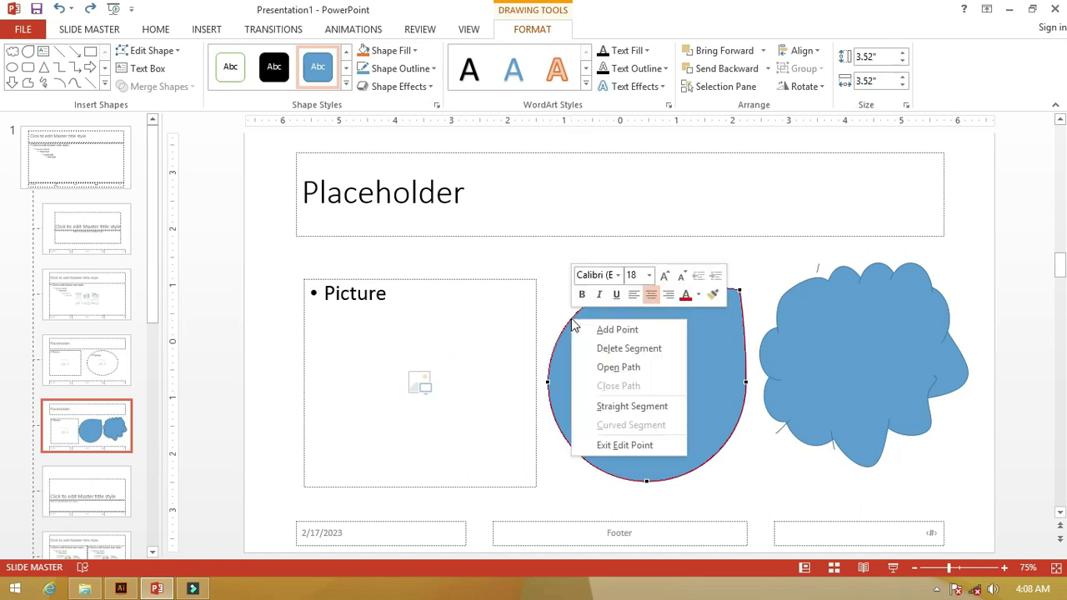
{"action": "left_click", "coordinate": [593, 330]}
{"action": "mouse_move", "coordinate": [575, 321]}
{"action": "left_mouse_down"}
{"action": "mouse_move", "coordinate": [620, 337]}
{"action": "mouse_move", "coordinate": [596, 307]}
{"action": "left_mouse_up"}
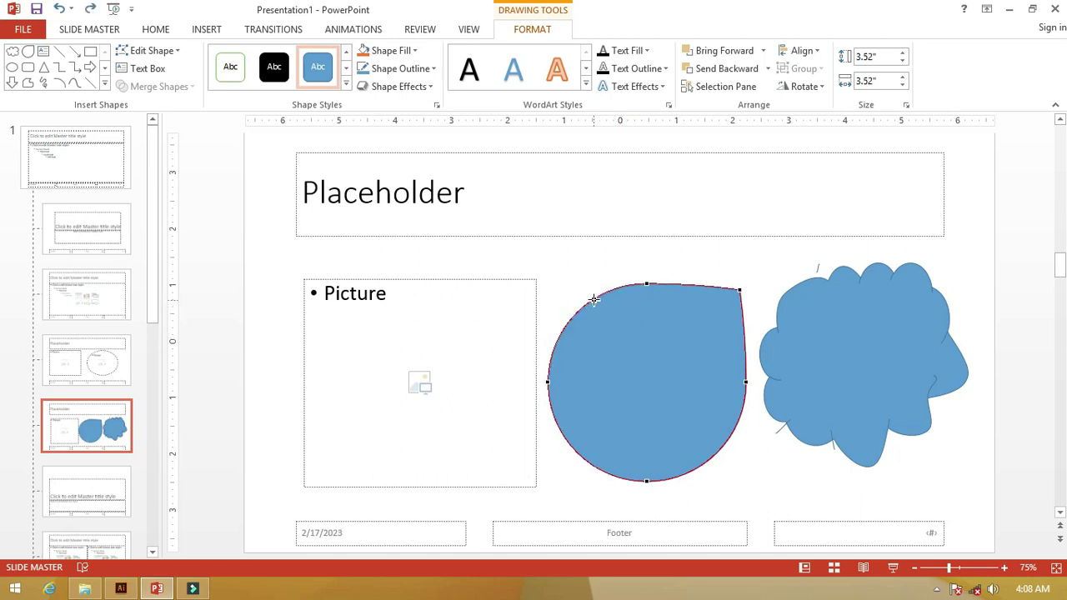
{"action": "key", "text": "ctrl+z"}
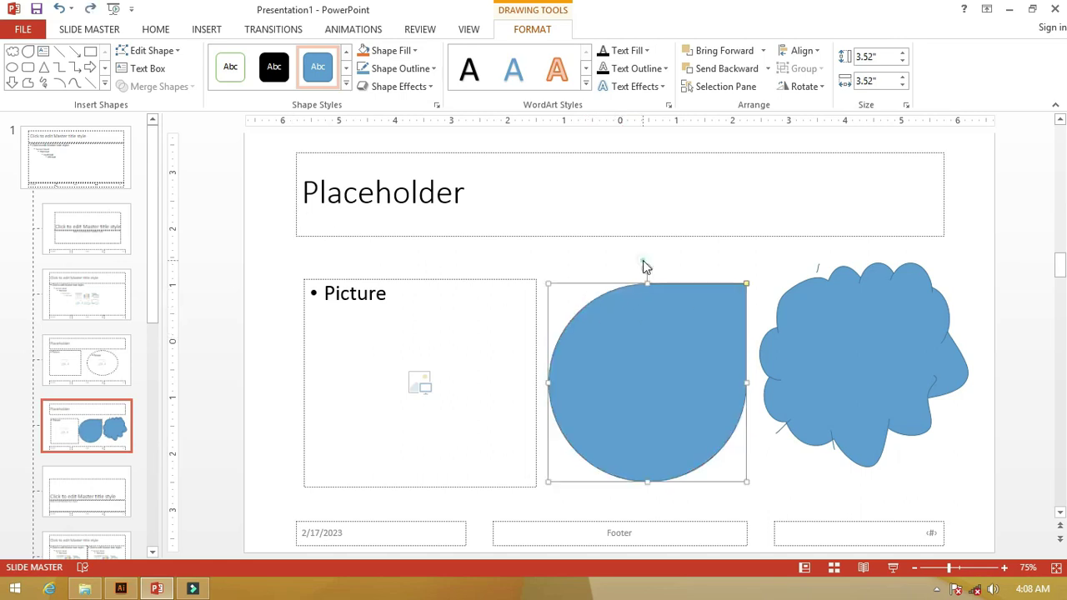
{"action": "left_click", "coordinate": [643, 260]}
{"action": "left_click", "coordinate": [525, 284]}
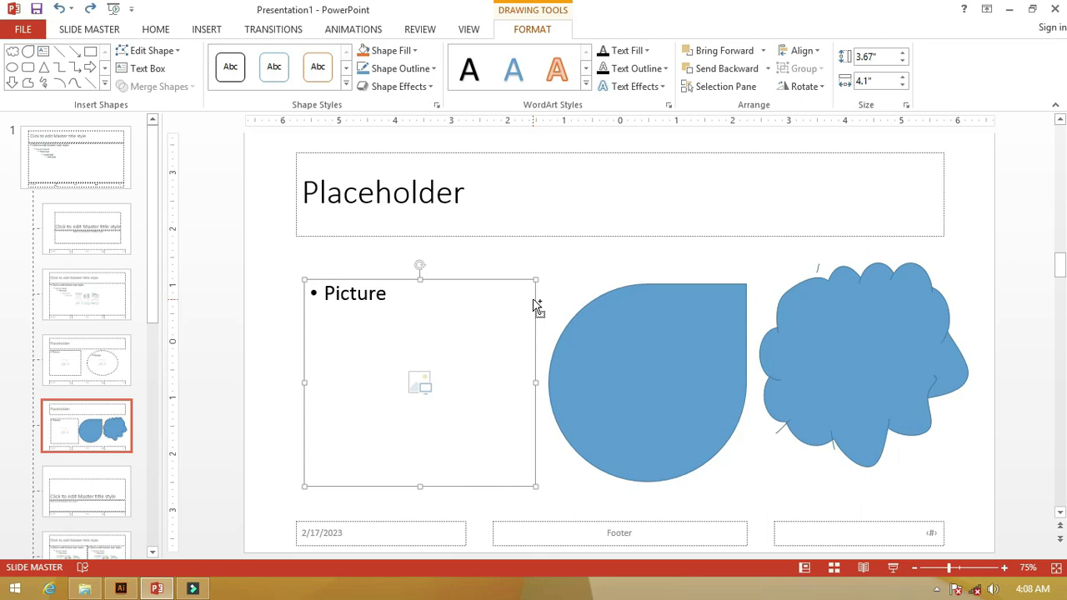
- Move the picture placeholder over the teardrop and Intersect them to give it the teardrop outline
{"action": "left_click_drag", "start_coordinate": [536, 306], "coordinate": [762, 303]}
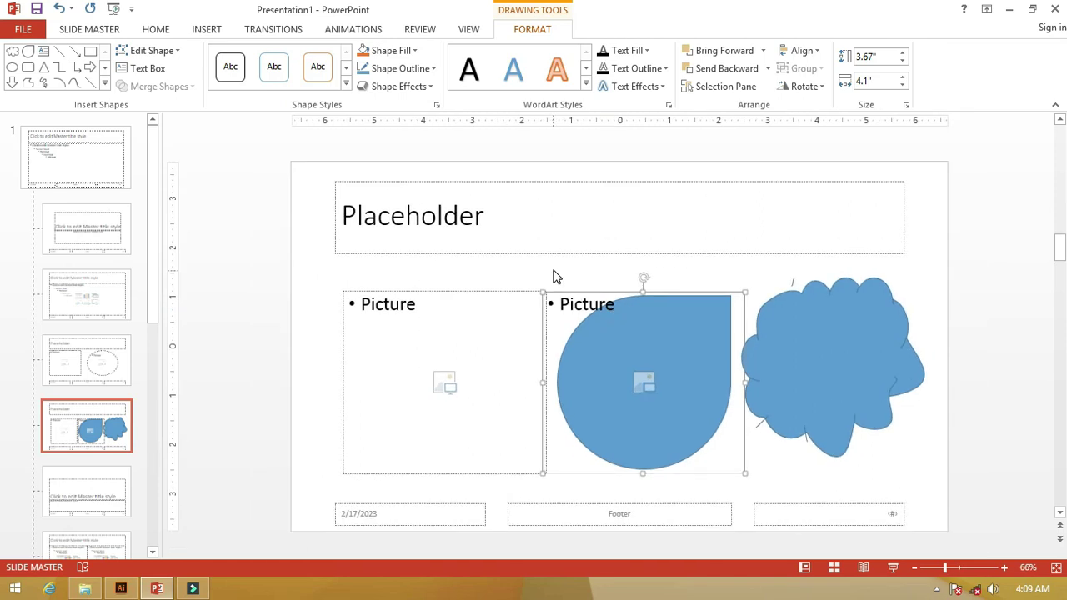
{"action": "left_click", "coordinate": [553, 270]}
{"action": "left_click_drag", "start_coordinate": [538, 255], "coordinate": [642, 419]}
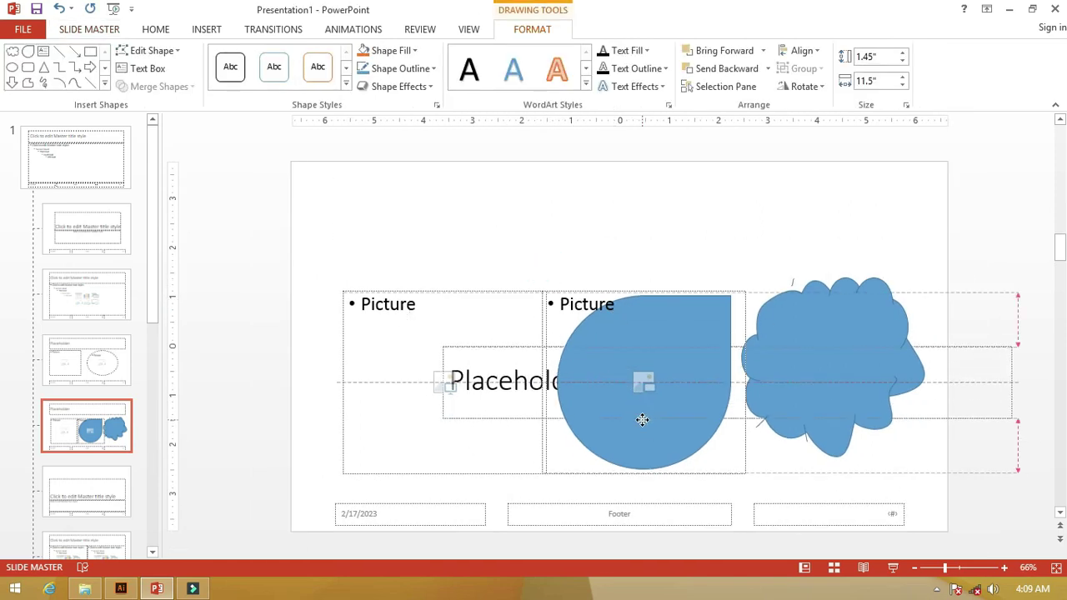
{"action": "left_click", "coordinate": [533, 274]}
{"action": "mouse_move", "coordinate": [496, 264]}
{"action": "left_mouse_down"}
{"action": "mouse_move", "coordinate": [714, 473]}
{"action": "mouse_move", "coordinate": [789, 518]}
{"action": "left_mouse_up"}
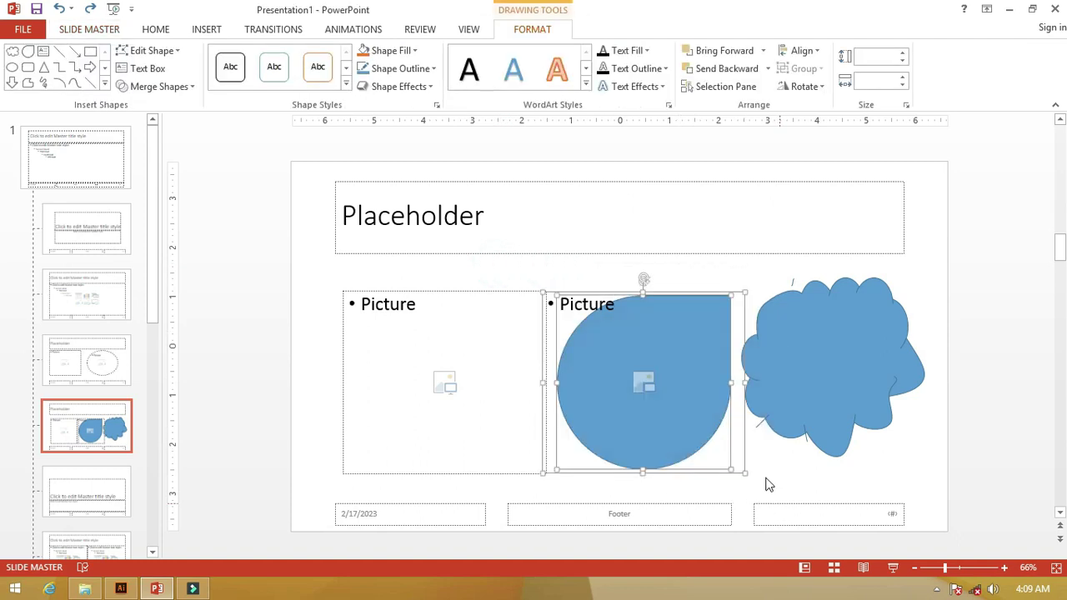
{"action": "left_click_drag", "start_coordinate": [653, 373], "coordinate": [642, 353]}
{"action": "left_click", "coordinate": [174, 90]}
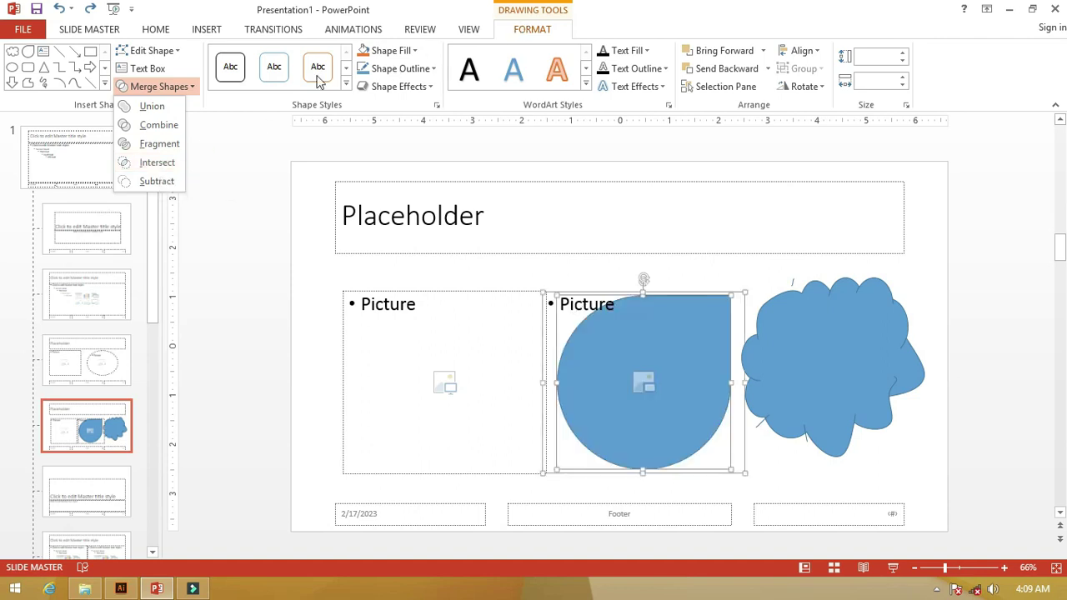
{"action": "left_click", "coordinate": [155, 162]}
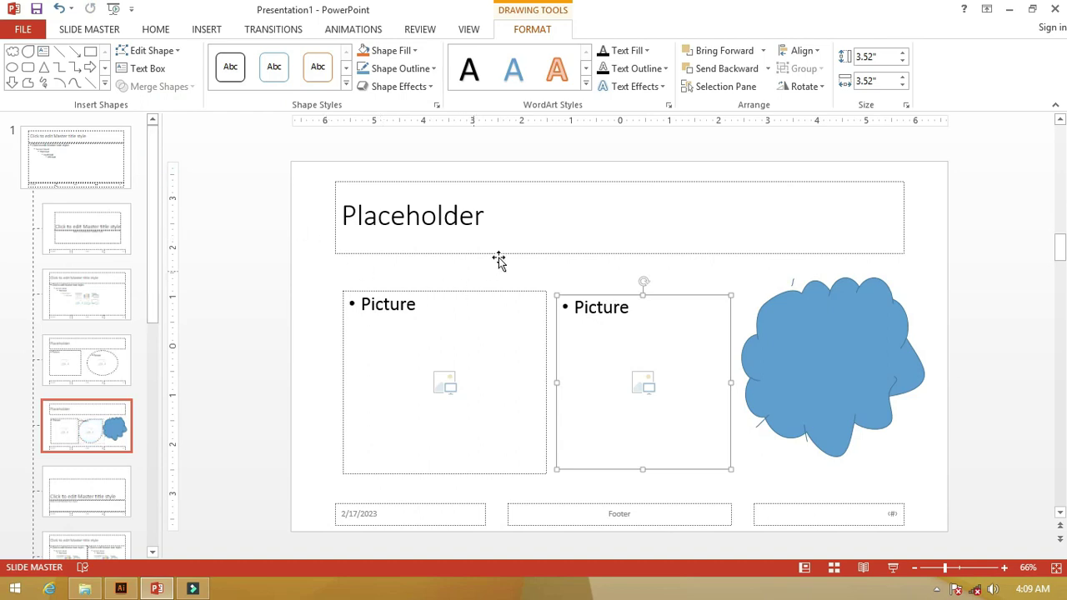
- Copy the left picture placeholder over the cloud and resize it to cover the cloud
{"action": "left_click", "coordinate": [681, 283]}
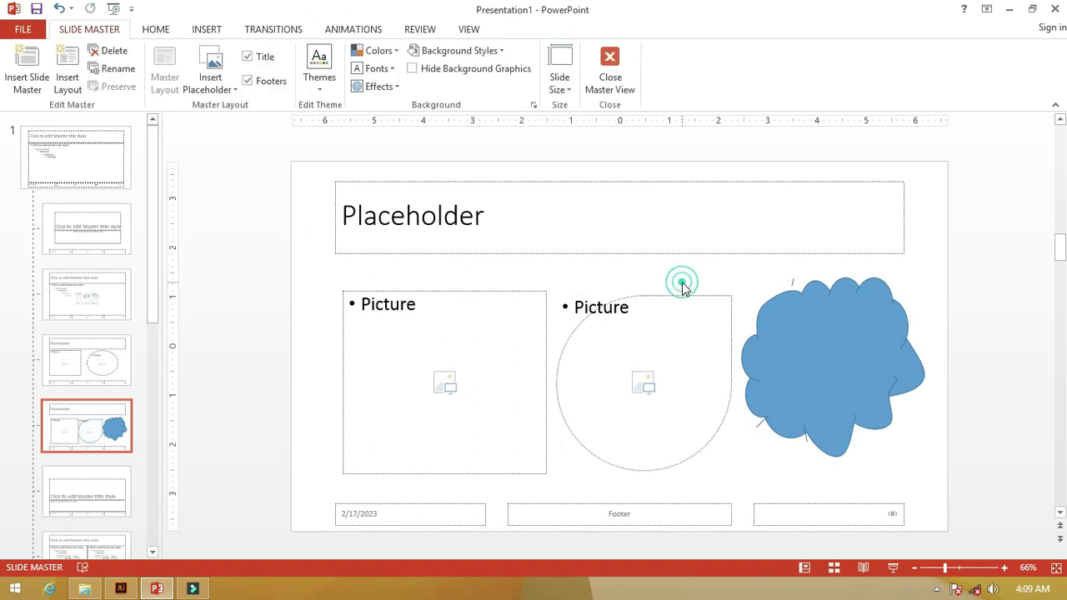
{"action": "left_click", "coordinate": [452, 306]}
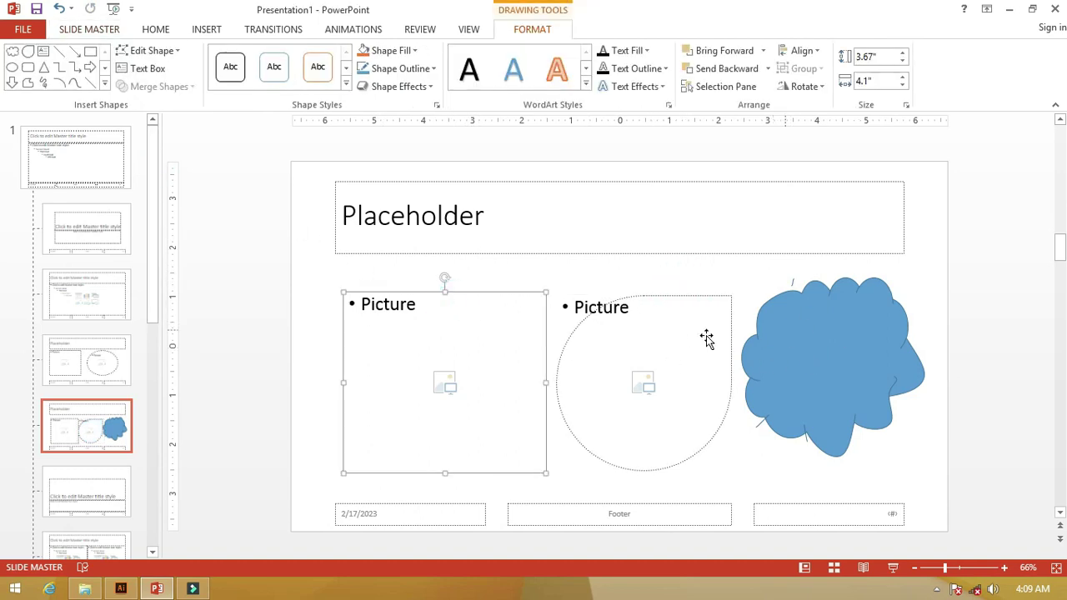
{"action": "mouse_move", "coordinate": [504, 304]}
{"action": "left_mouse_down"}
{"action": "mouse_move", "coordinate": [828, 300]}
{"action": "mouse_move", "coordinate": [899, 287]}
{"action": "left_mouse_up"}
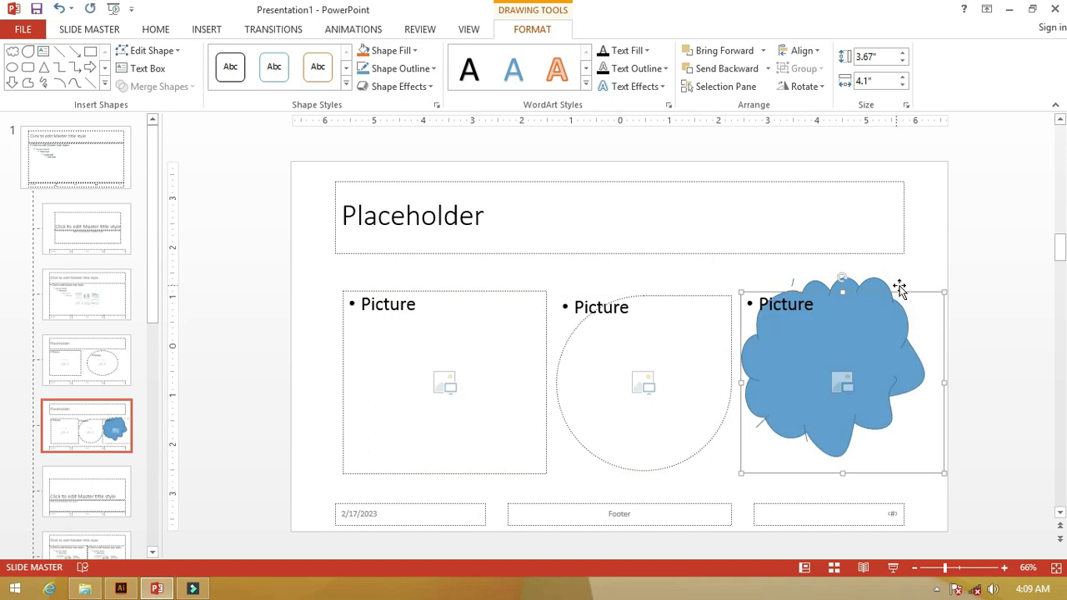
{"action": "left_click_drag", "start_coordinate": [945, 381], "coordinate": [934, 381]}
{"action": "left_click_drag", "start_coordinate": [850, 292], "coordinate": [852, 275]}
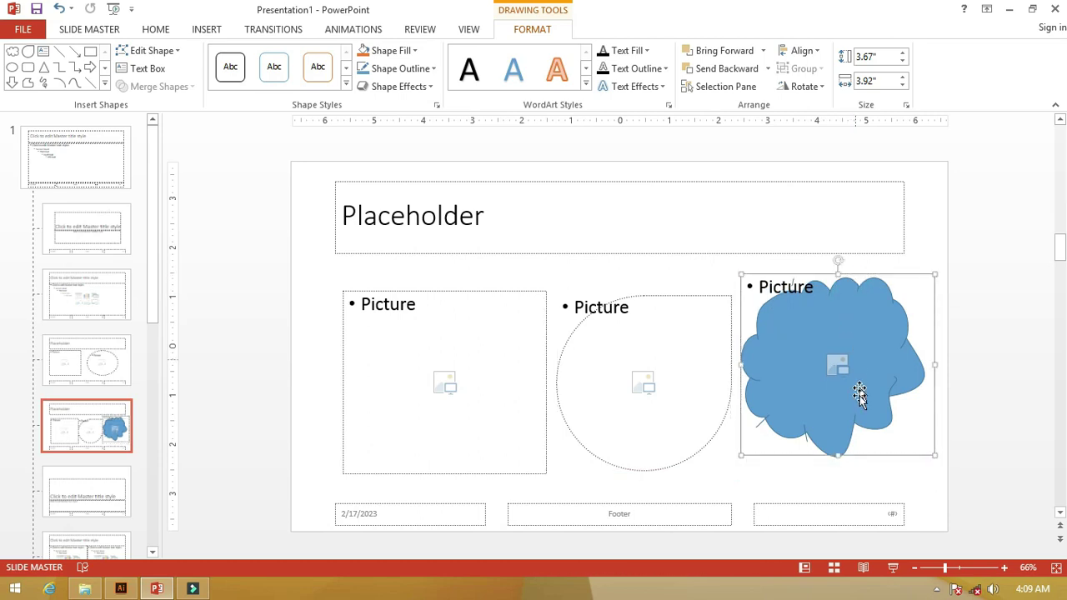
{"action": "left_click_drag", "start_coordinate": [838, 455], "coordinate": [839, 473]}
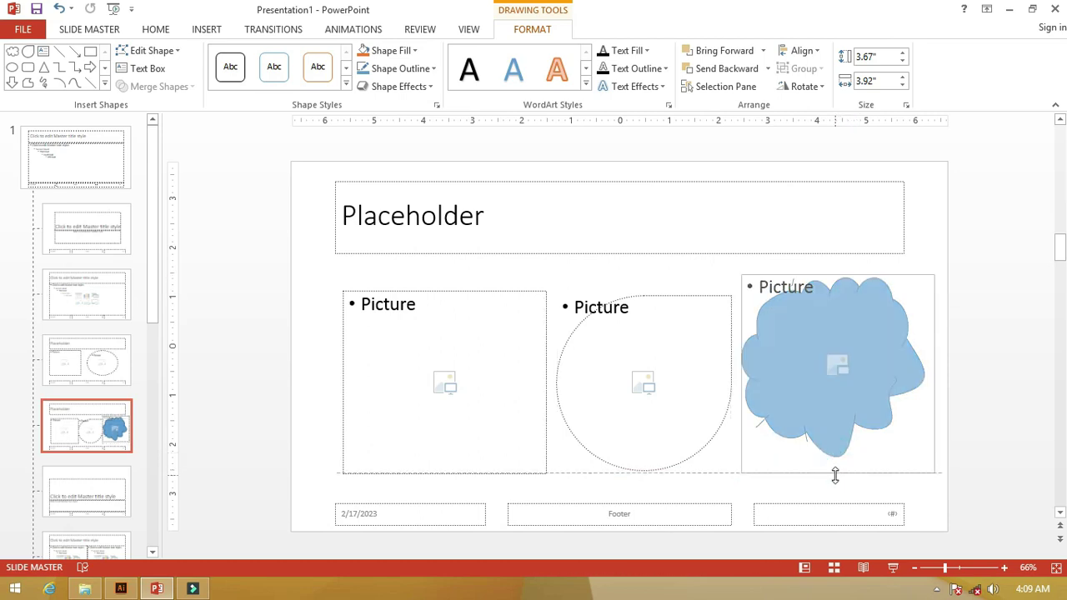
- Intersect the cloud with the new placeholder so it takes the cloud outline
{"action": "left_click", "coordinate": [981, 352]}
{"action": "mouse_move", "coordinate": [1009, 497]}
{"action": "left_mouse_down"}
{"action": "mouse_move", "coordinate": [697, 274]}
{"action": "mouse_move", "coordinate": [695, 237]}
{"action": "left_mouse_up"}
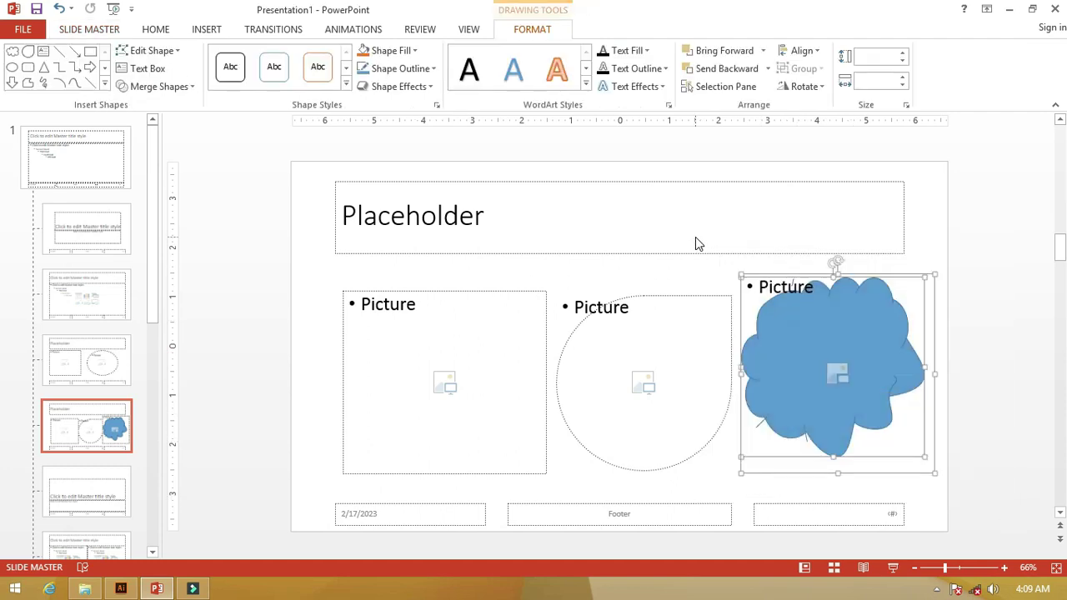
{"action": "left_click", "coordinate": [167, 86]}
{"action": "left_click", "coordinate": [146, 164]}
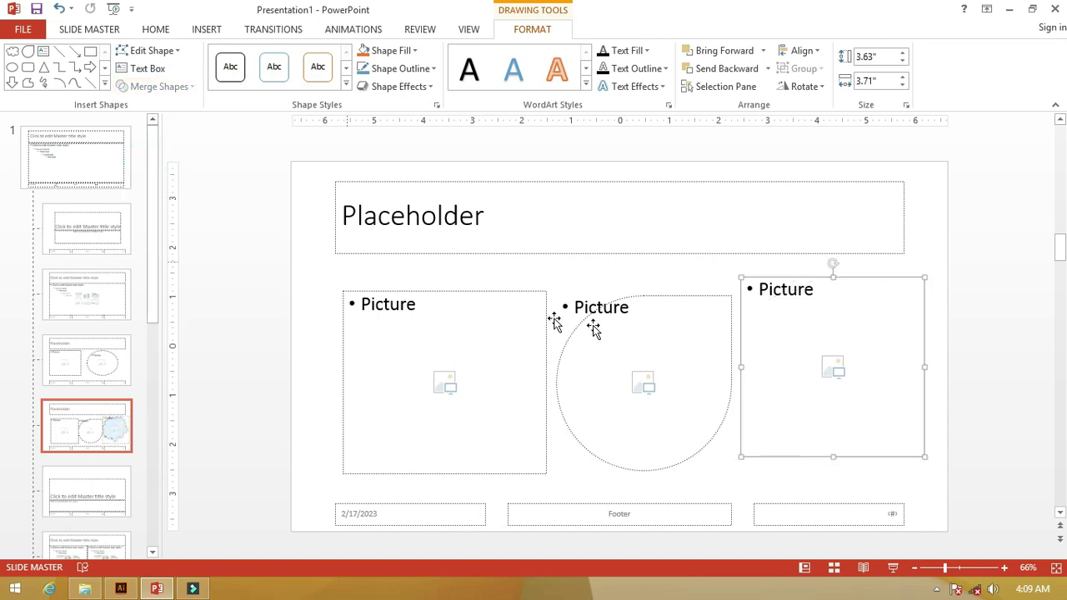
{"action": "key", "text": "ctrl+z"}
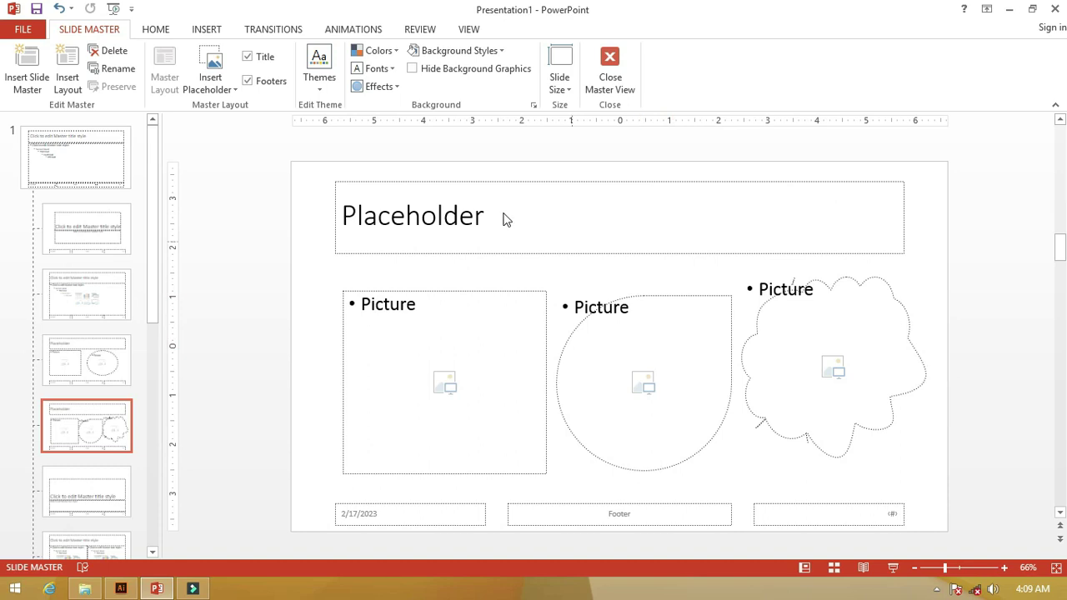
- Close Slide Master view to return to the presentation's slides
{"action": "left_click_drag", "start_coordinate": [834, 284], "coordinate": [833, 290]}
{"action": "key", "text": "ctrl+z"}
{"action": "left_click", "coordinate": [612, 60]}
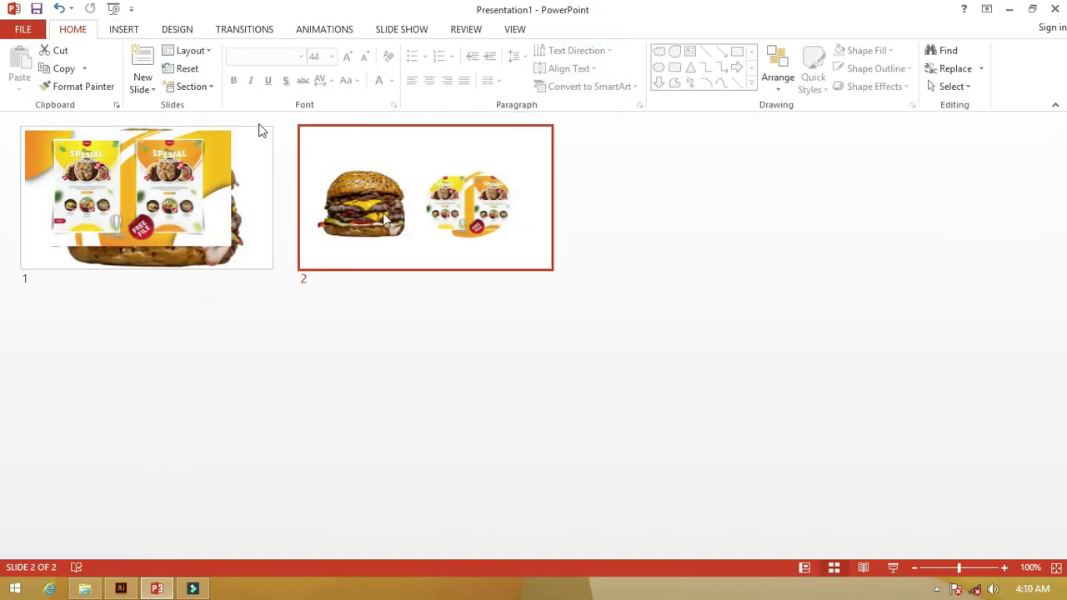
- Preview slide 2 in Reading View, then exit back to the slide overview
{"action": "left_click", "coordinate": [864, 568]}
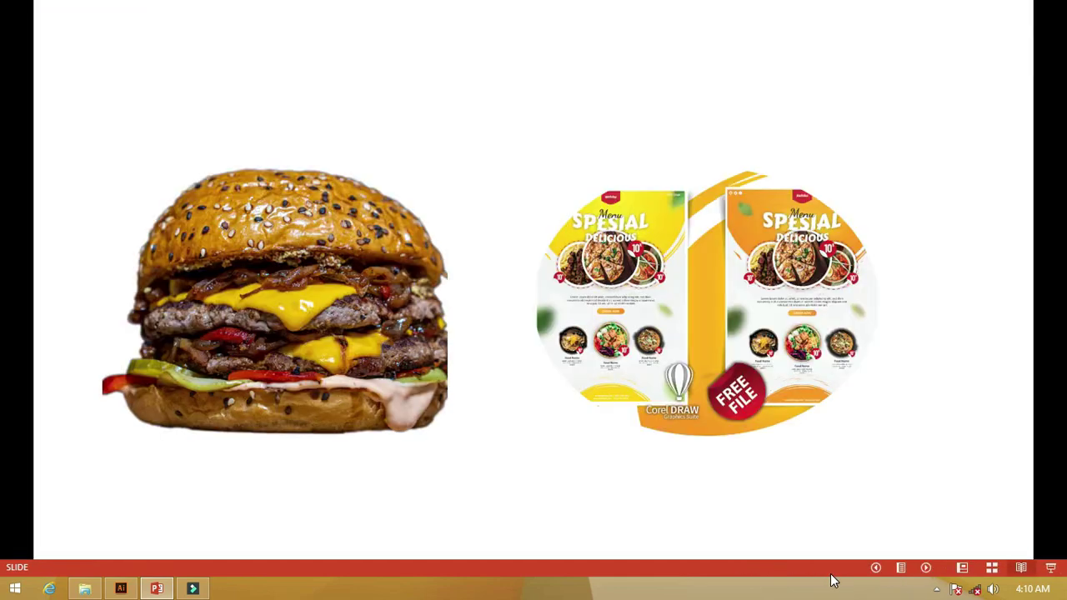
{"action": "left_click", "coordinate": [901, 568]}
{"action": "left_click", "coordinate": [901, 570]}
{"action": "left_click", "coordinate": [901, 571]}
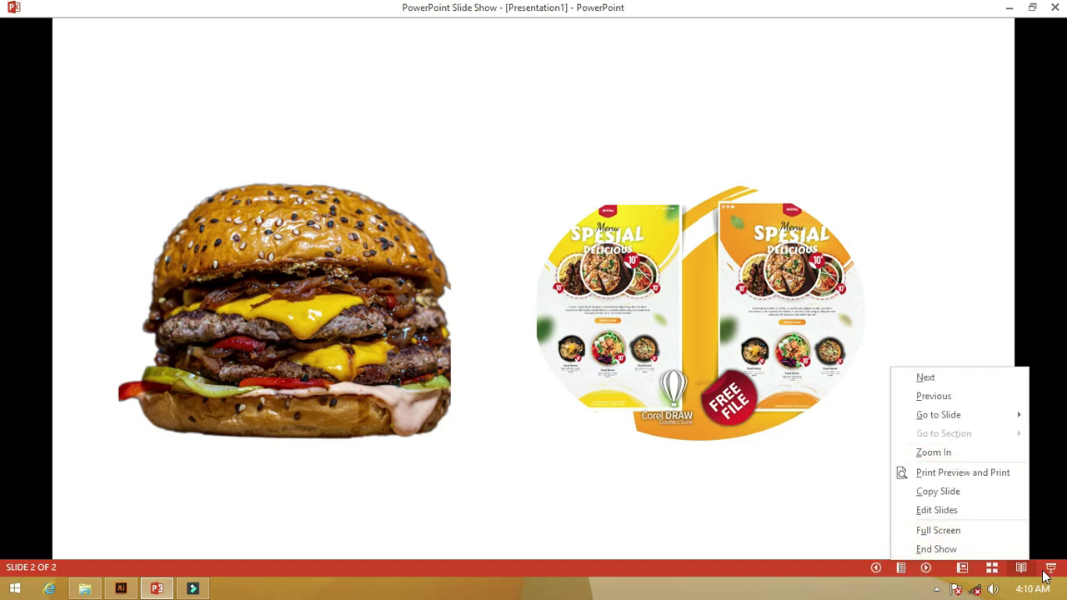
{"action": "key", "text": "Escape"}
{"action": "key", "text": "Escape"}
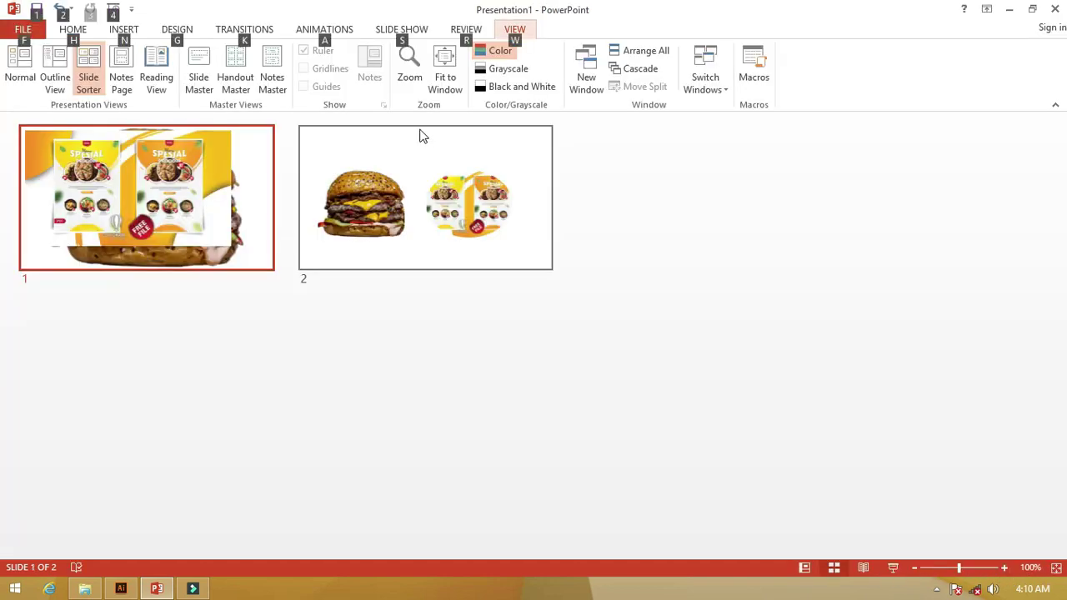
{"action": "left_click", "coordinate": [536, 298]}
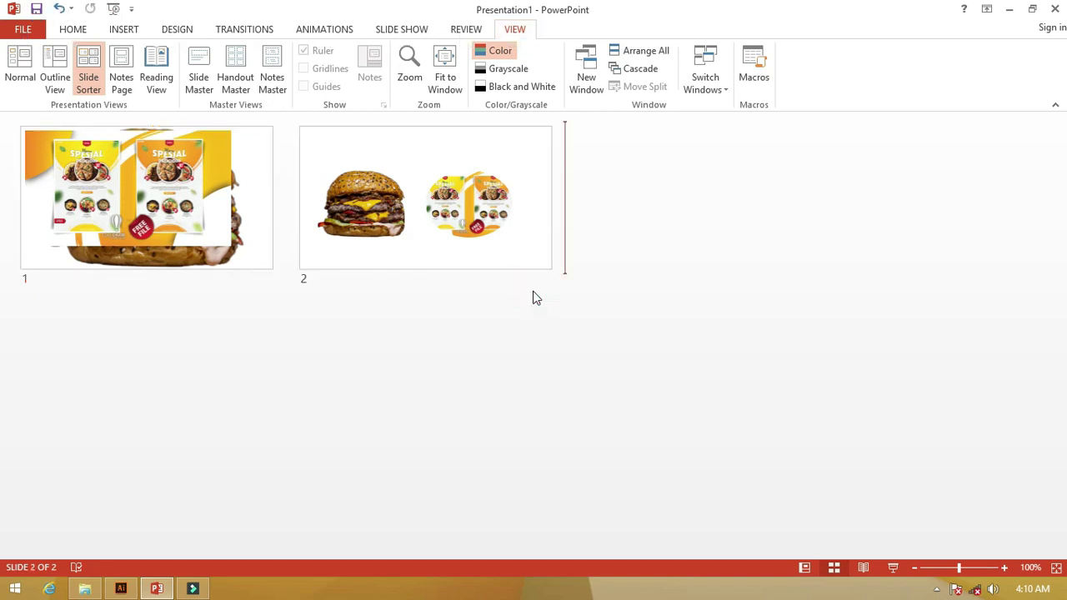
- Insert a new slide after slide 2 and apply the 1_Custom Layout to it
{"action": "left_click", "coordinate": [24, 60]}
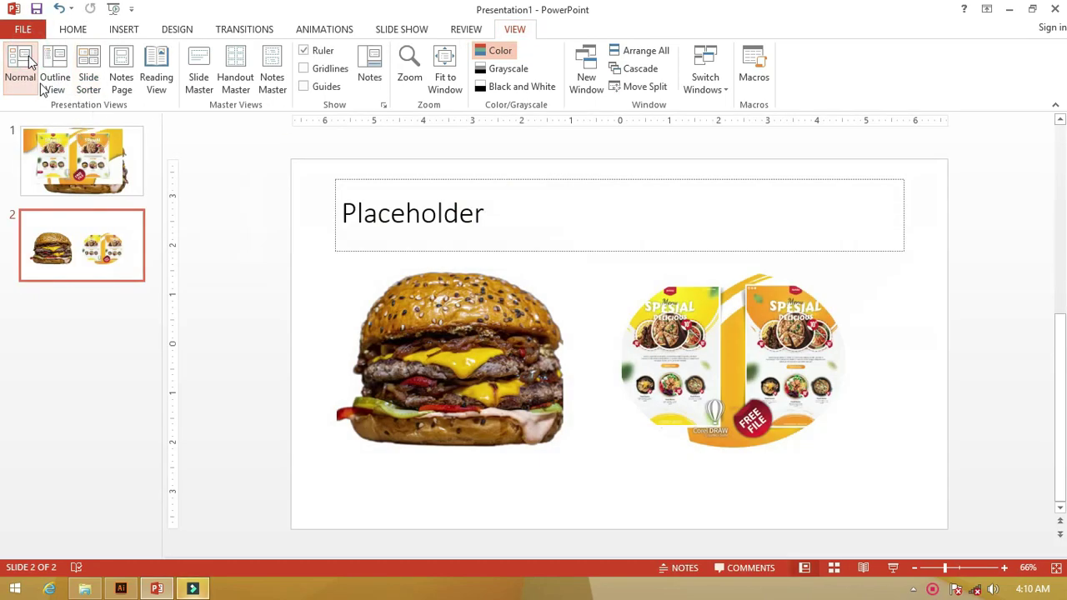
{"action": "left_click", "coordinate": [120, 304]}
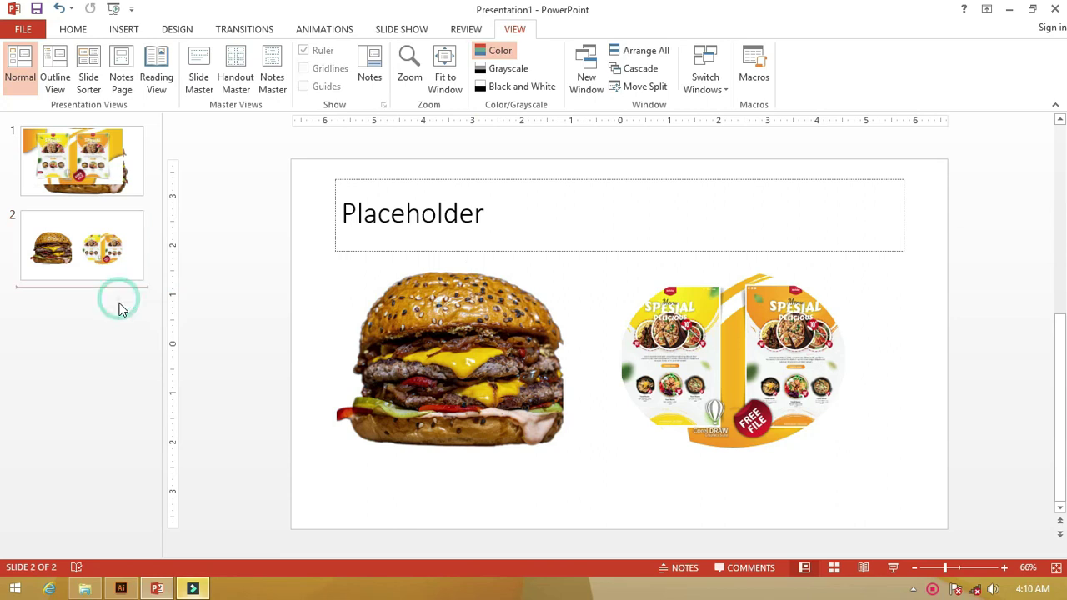
{"action": "right_click", "coordinate": [120, 305]}
{"action": "left_click", "coordinate": [165, 357]}
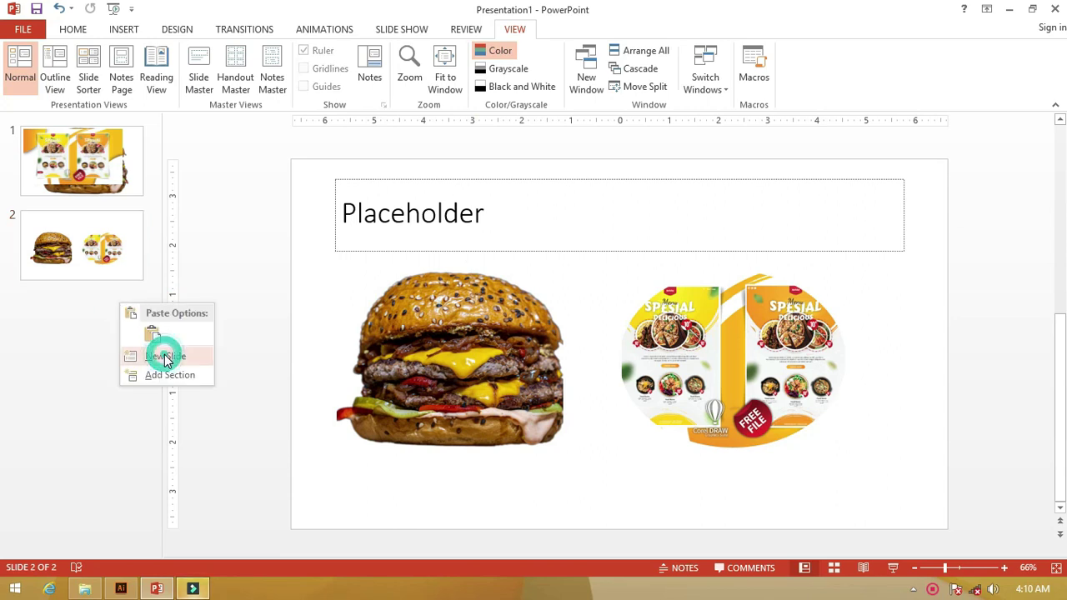
{"action": "right_click", "coordinate": [318, 231]}
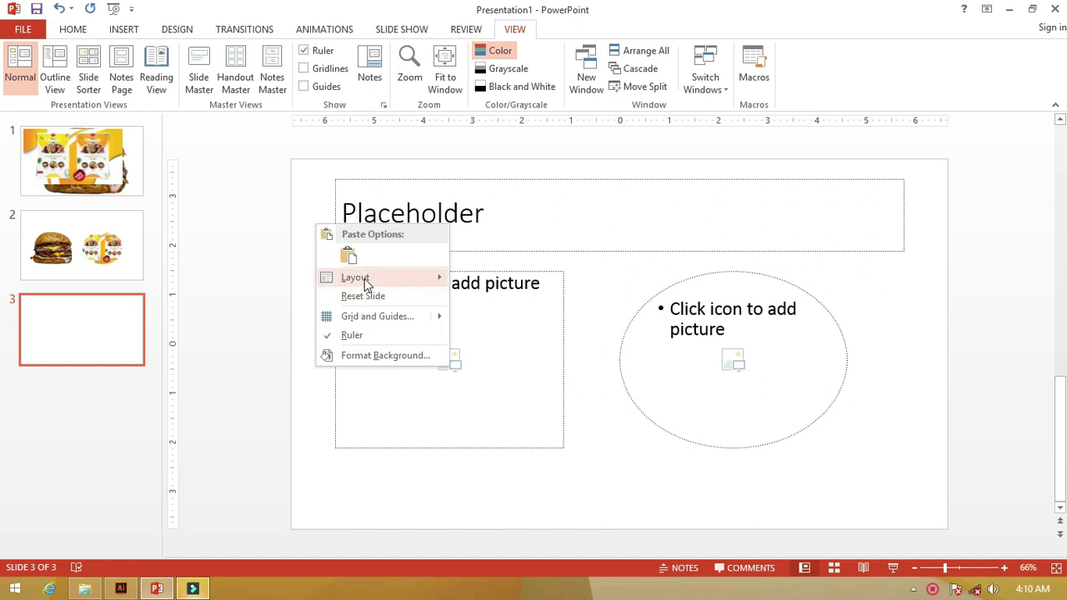
{"action": "mouse_move", "coordinate": [355, 277]}
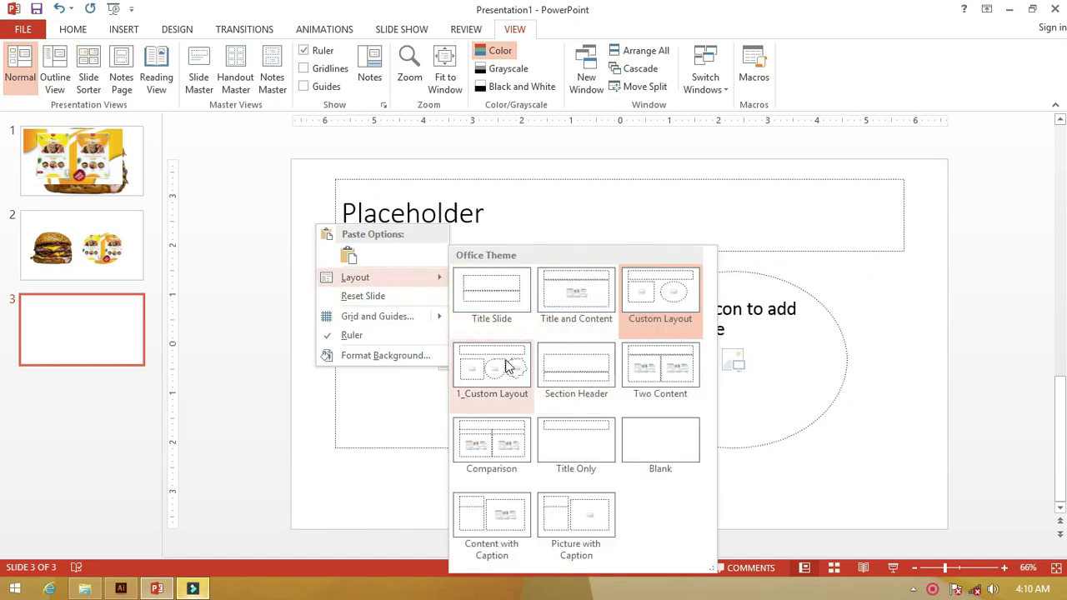
{"action": "left_click", "coordinate": [505, 360]}
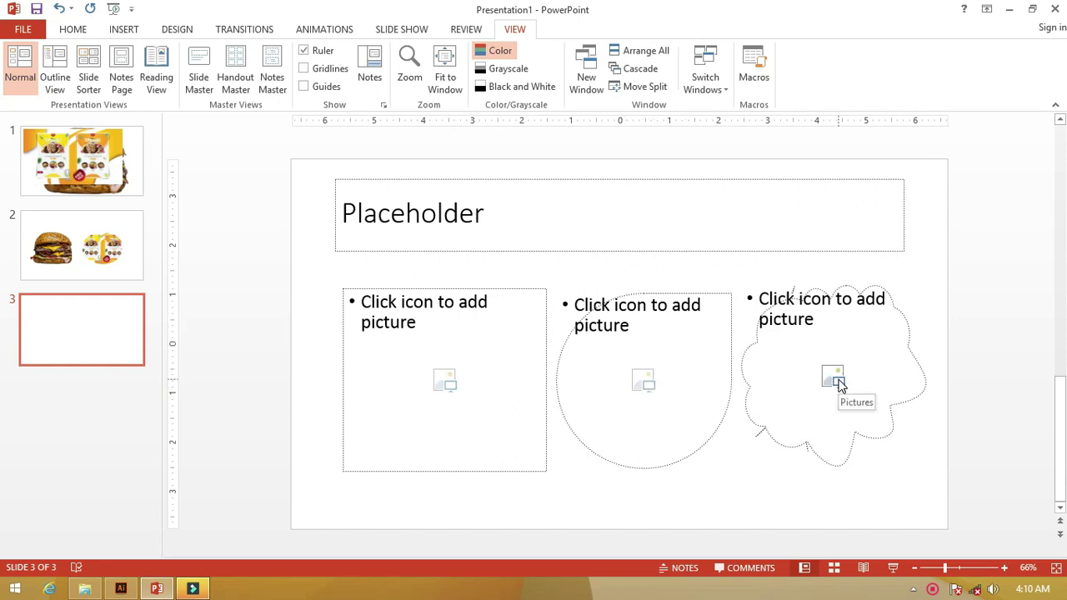
- Insert the flyer picture into the teardrop and cloud placeholders on slide 3
{"action": "left_click", "coordinate": [647, 380]}
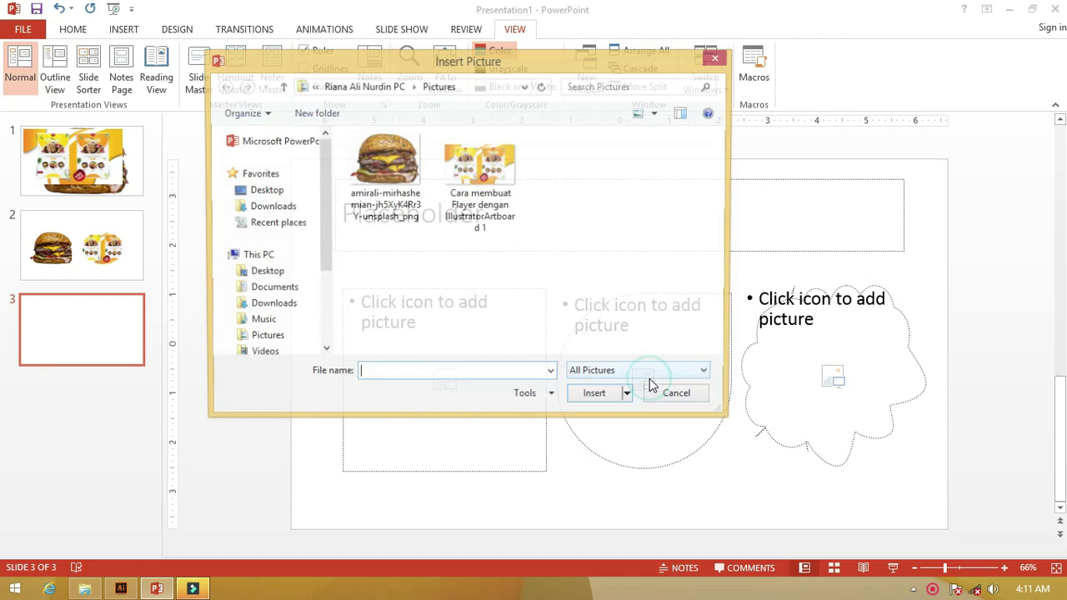
{"action": "left_click", "coordinate": [481, 182]}
{"action": "left_click", "coordinate": [609, 398]}
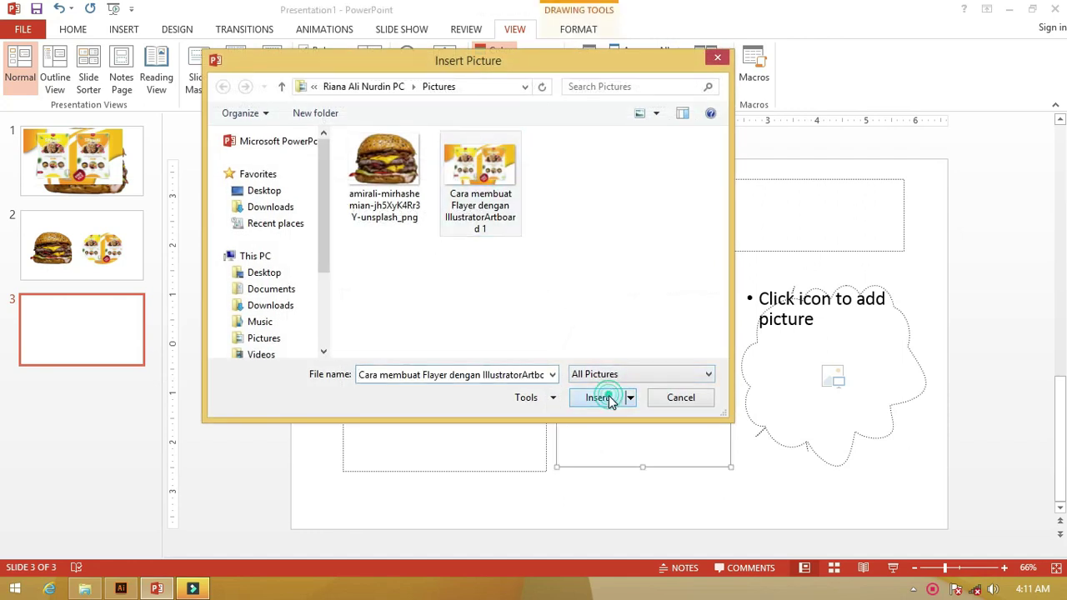
{"action": "left_click", "coordinate": [821, 382]}
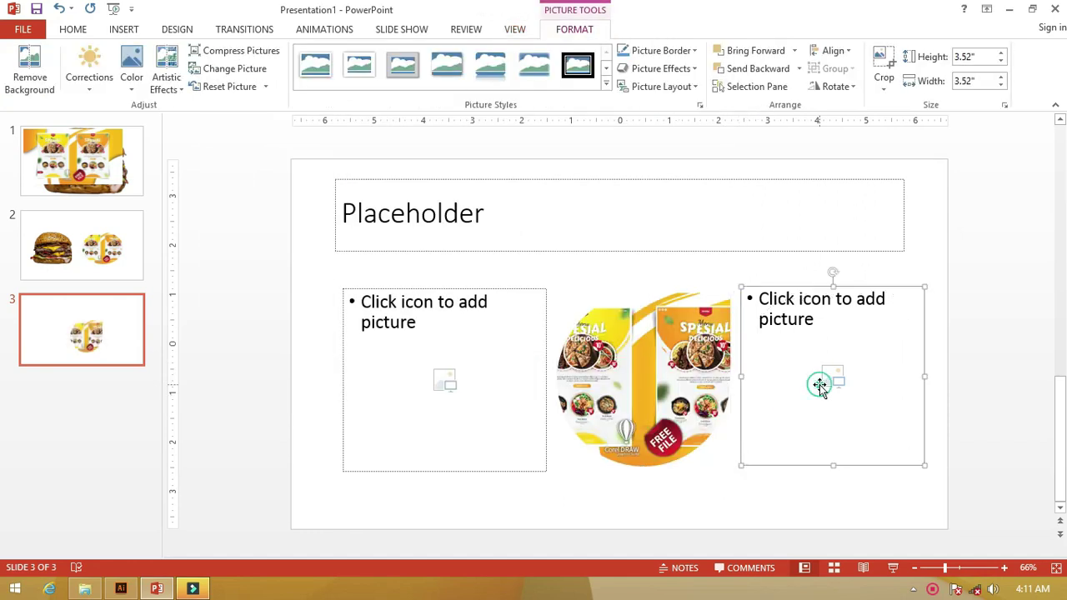
{"action": "left_click", "coordinate": [838, 377]}
{"action": "left_click", "coordinate": [480, 181]}
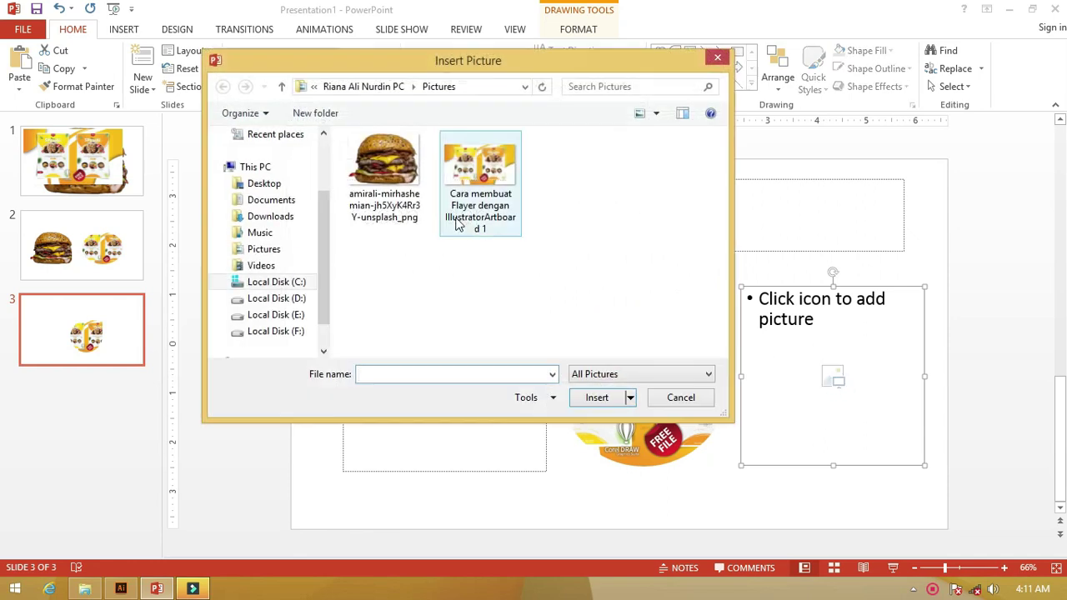
{"action": "left_click", "coordinate": [593, 393]}
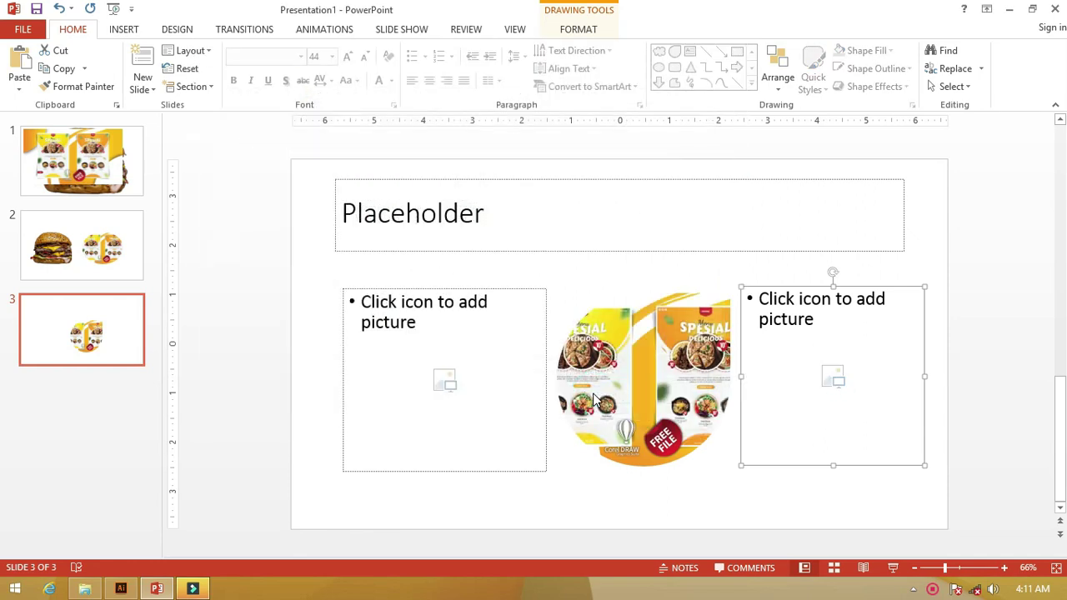